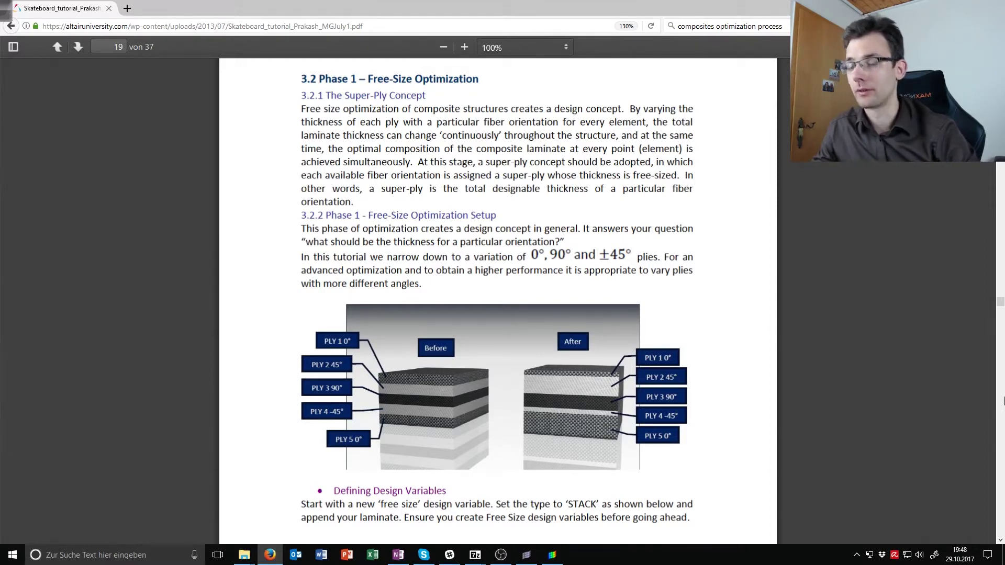
# - Launch the on-screen drawing tools over the tutorial's page 19 with Ctrl+Shift+D
pyautogui.hotkey('ctrl', 'shift', 'd')
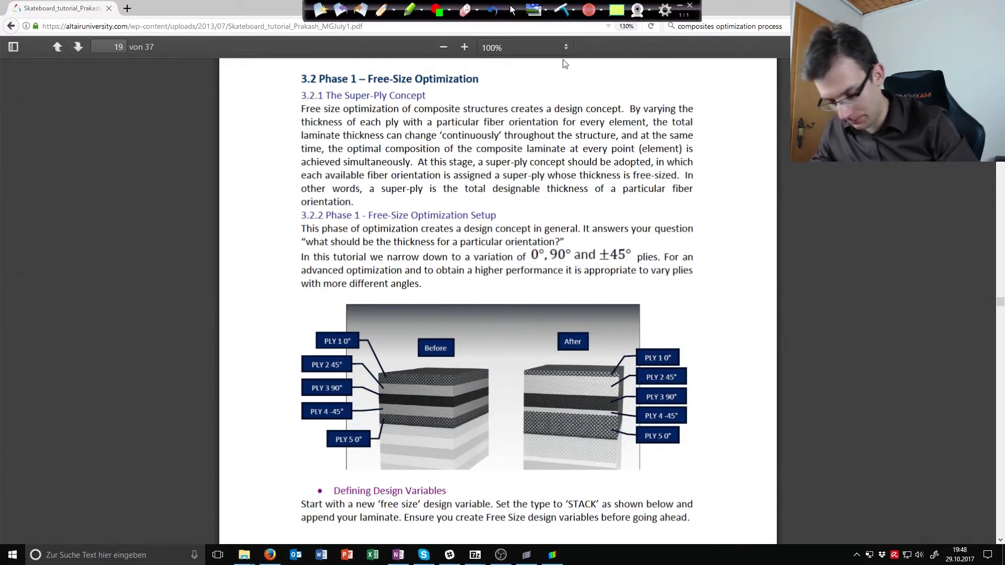
# - With a red pen, circle the Before ply stack and draw an arrow toward After
pyautogui.click(393, 10)
pyautogui.click(398, 172)
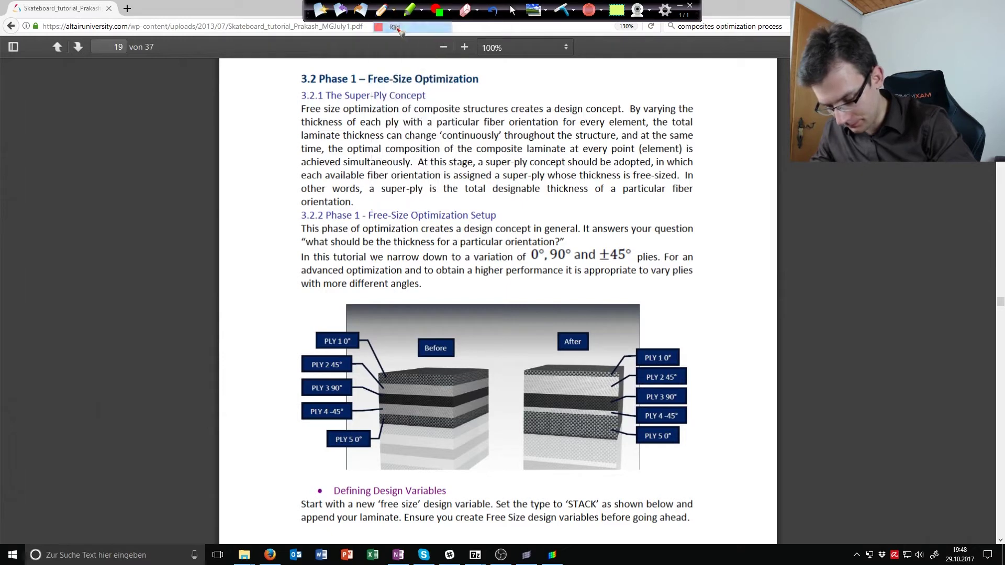
pyautogui.moveTo(369, 350)
pyautogui.mouseDown()
pyautogui.moveTo(476, 430)
pyautogui.moveTo(499, 339)
pyautogui.moveTo(469, 341)
pyautogui.moveTo(501, 340)
pyautogui.mouseUp()
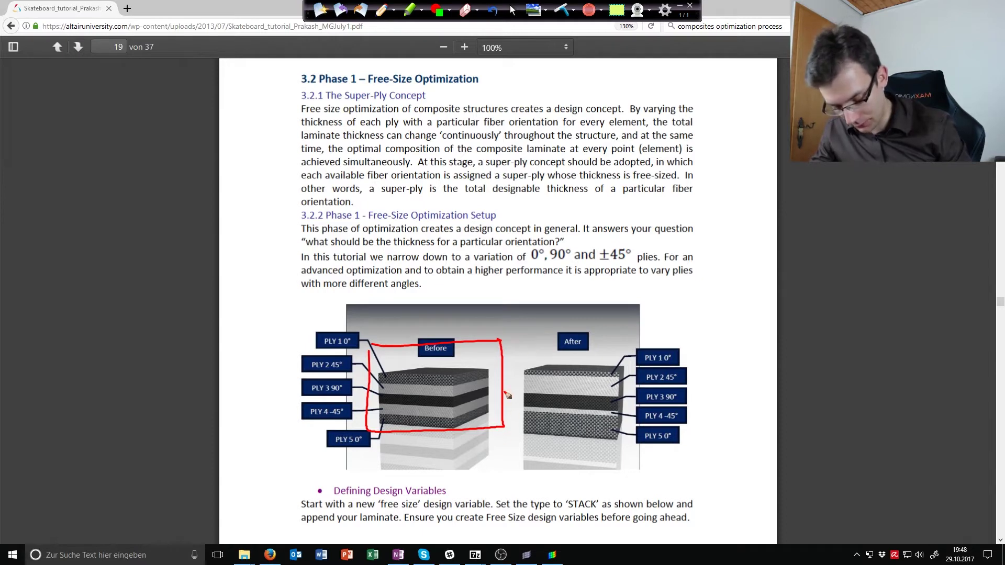
pyautogui.moveTo(503, 392)
pyautogui.mouseDown()
pyautogui.moveTo(549, 391)
pyautogui.moveTo(552, 381)
pyautogui.mouseUp()
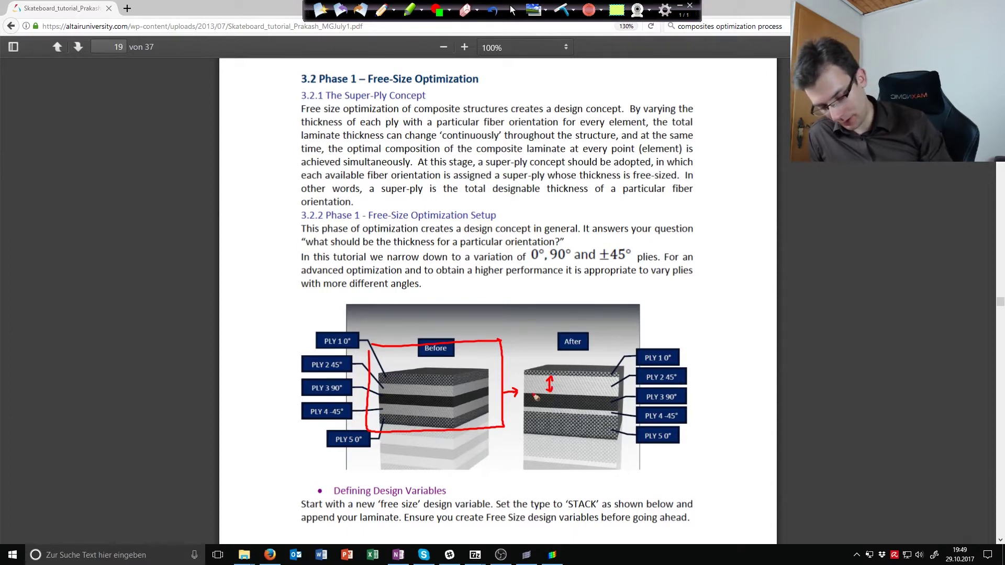
# - Mark thickness arrows and a 5–12 mm note, then exit Ink2Go, erasing the drawings
pyautogui.moveTo(595, 374)
pyautogui.mouseDown()
pyautogui.moveTo(597, 441)
pyautogui.moveTo(590, 378)
pyautogui.moveTo(598, 383)
pyautogui.mouseUp()
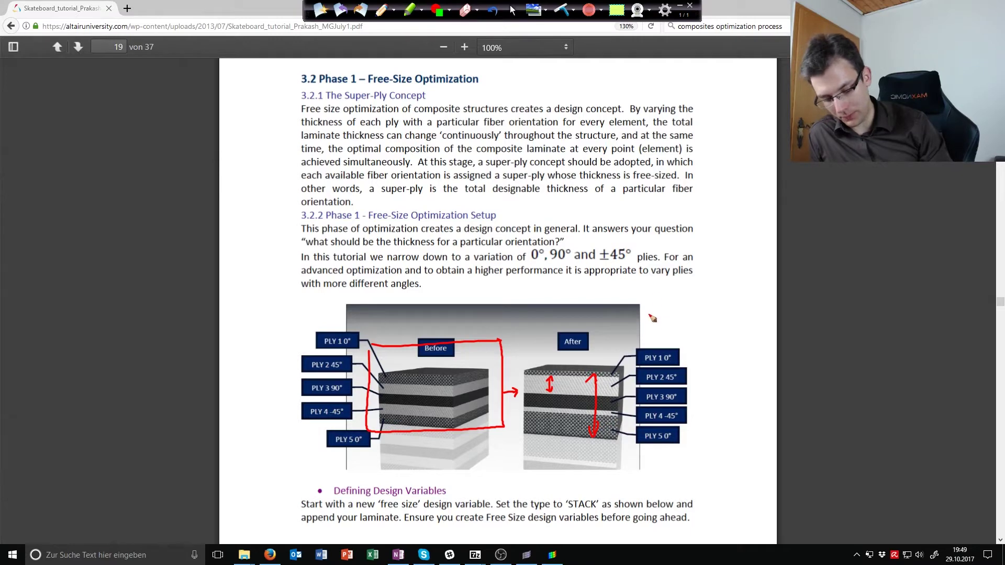
pyautogui.moveTo(655, 310)
pyautogui.mouseDown()
pyautogui.moveTo(675, 322)
pyautogui.moveTo(703, 312)
pyautogui.moveTo(711, 323)
pyautogui.moveTo(748, 321)
pyautogui.mouseUp()
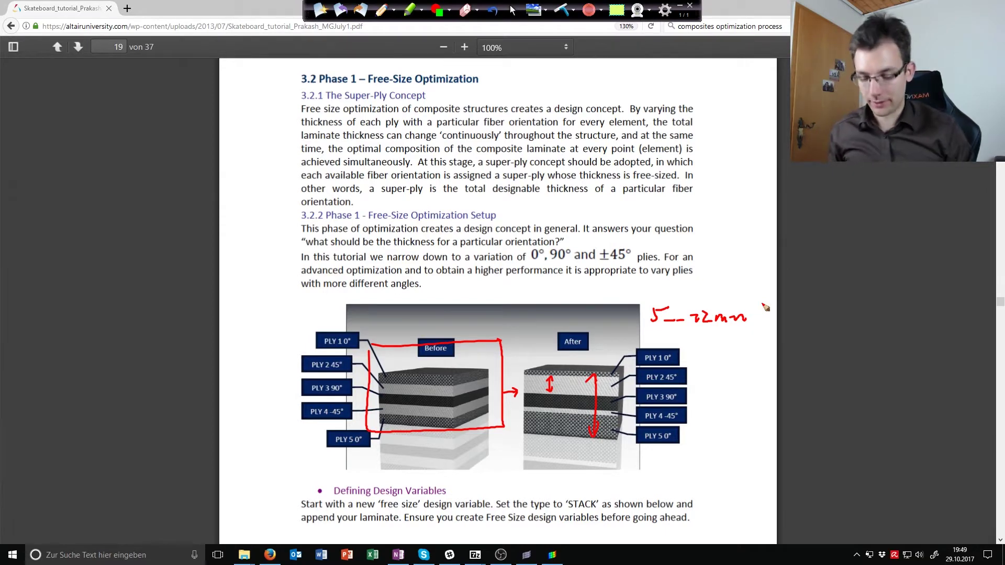
pyautogui.click(690, 5)
pyautogui.click(502, 301)
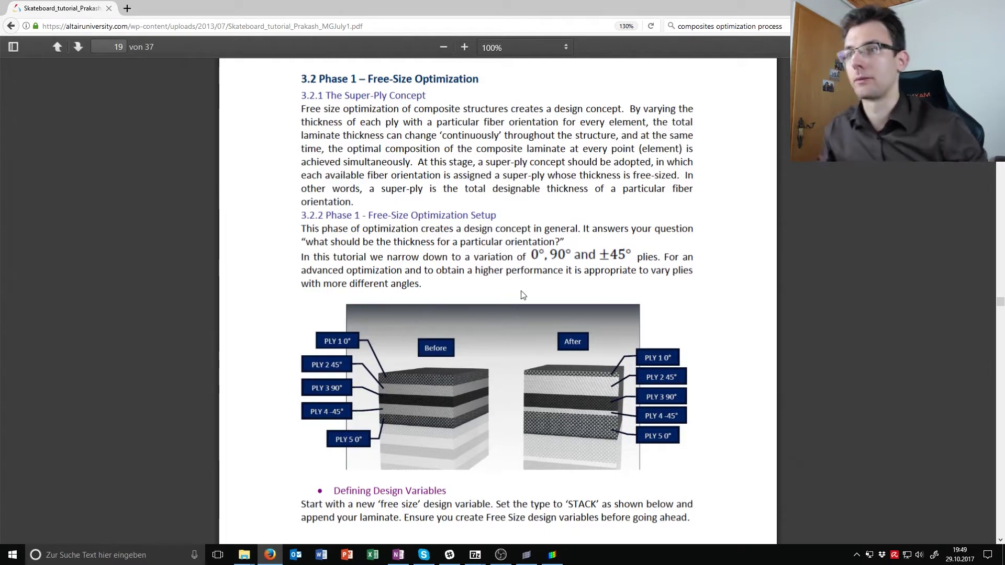
# - Back in HyperWorks, save the model as skateboard_analysis.hm, overwriting the existing file
pyautogui.click(526, 555)
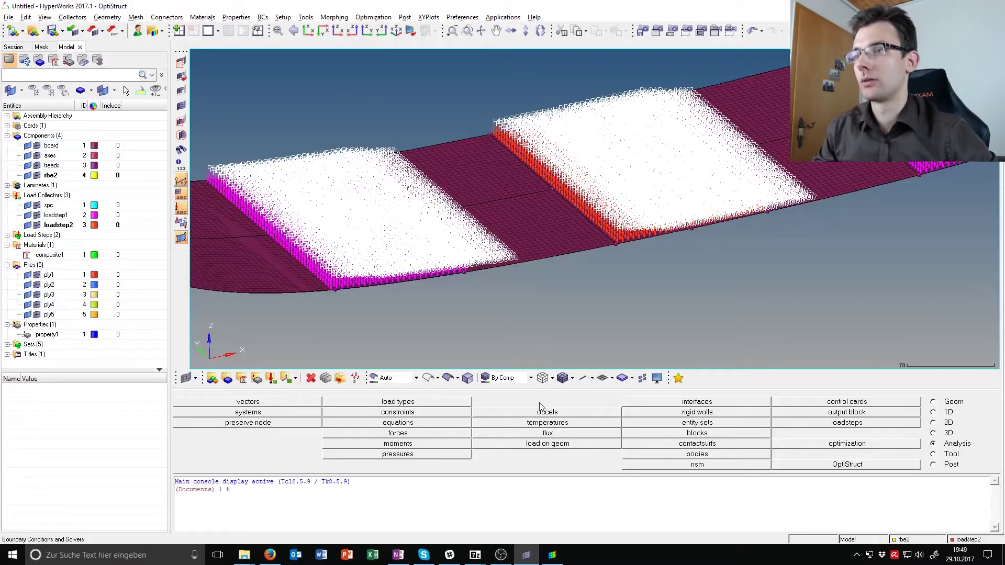
pyautogui.scroll(-3, 648, 285)
pyautogui.keyDown('ctrl'); pyautogui.moveTo(648, 285); pyautogui.dragTo(588, 291); pyautogui.keyUp('ctrl')
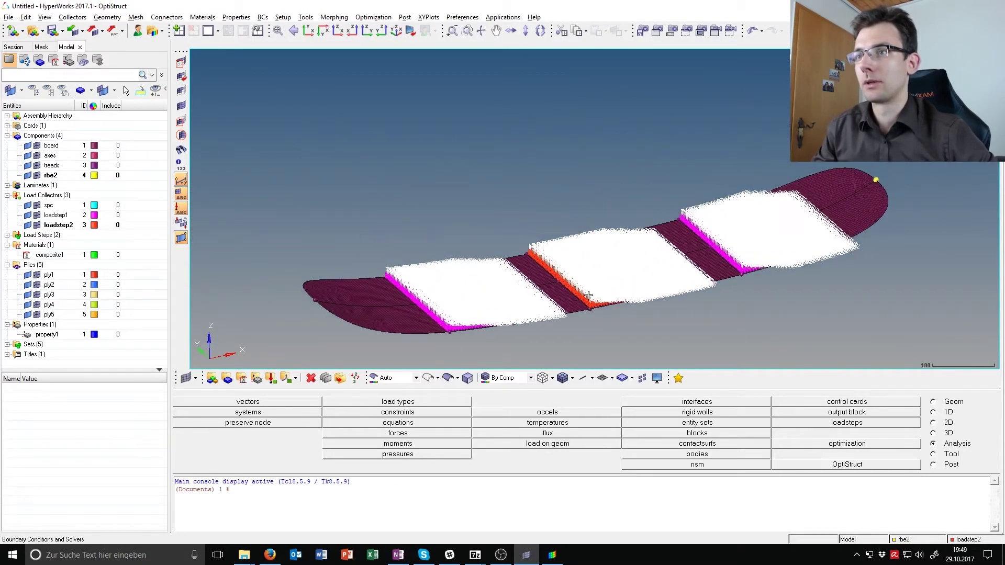
pyautogui.scroll(3, 588, 292)
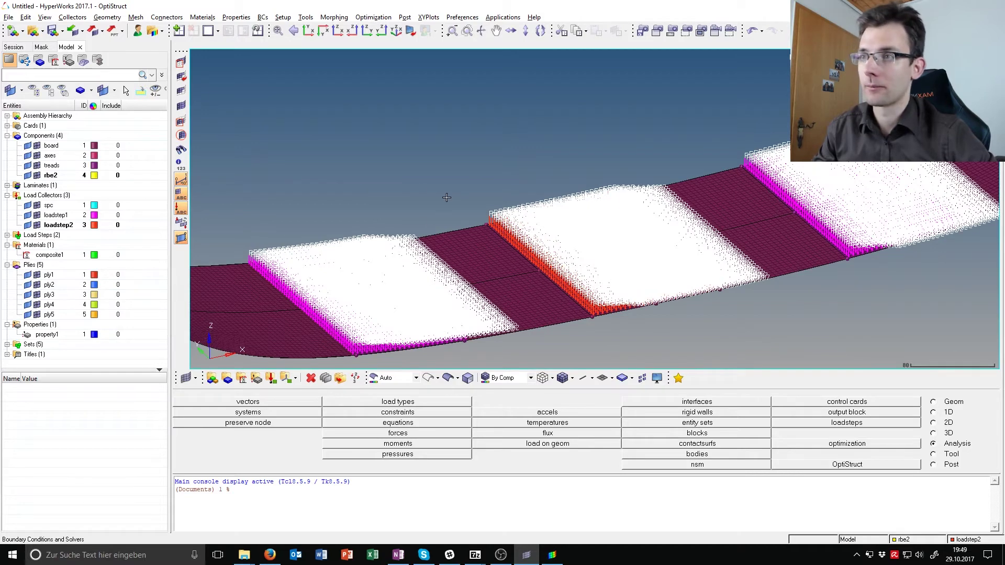
pyautogui.click(9, 17)
pyautogui.moveTo(27, 74)
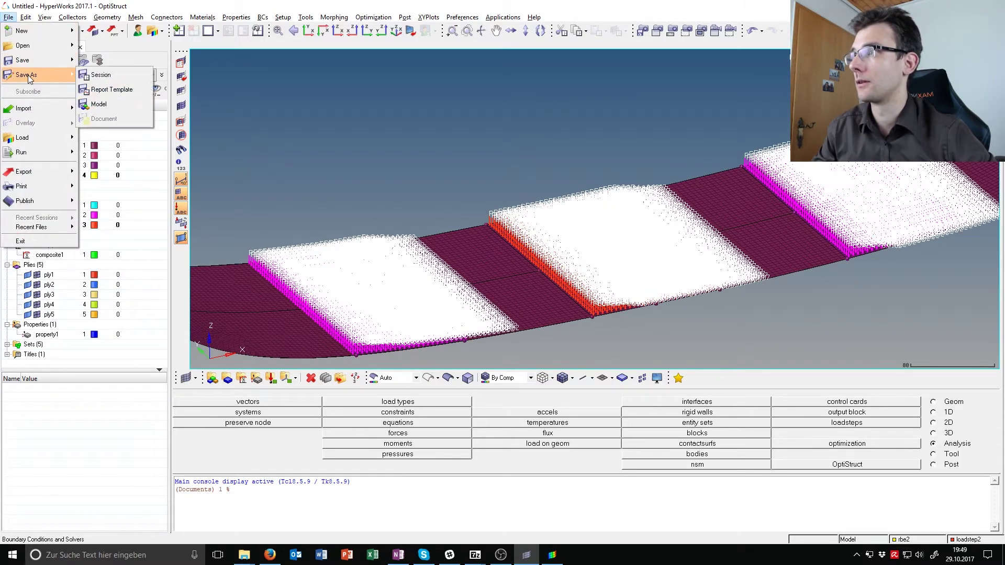
pyautogui.click(120, 103)
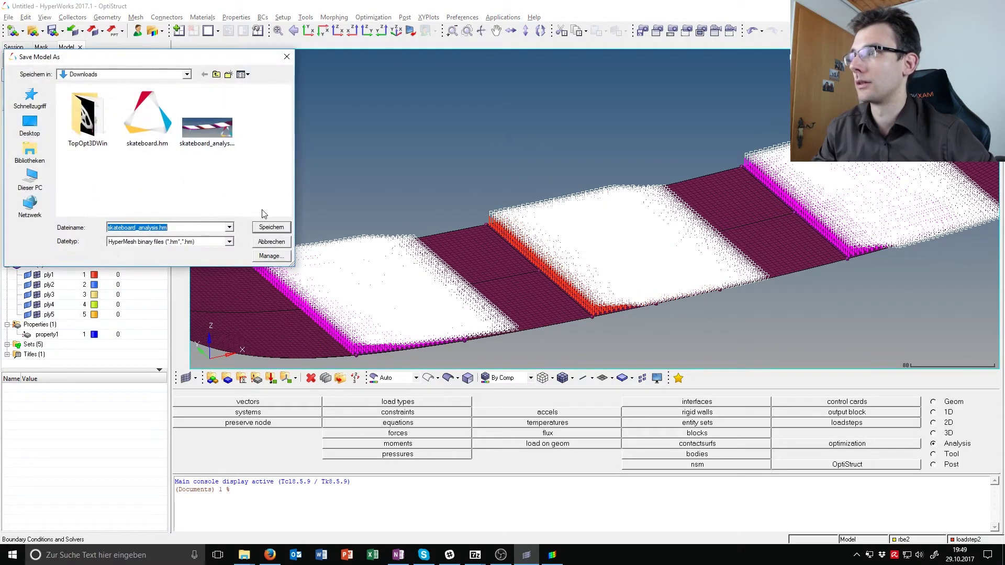
pyautogui.click(270, 226)
pyautogui.click(539, 281)
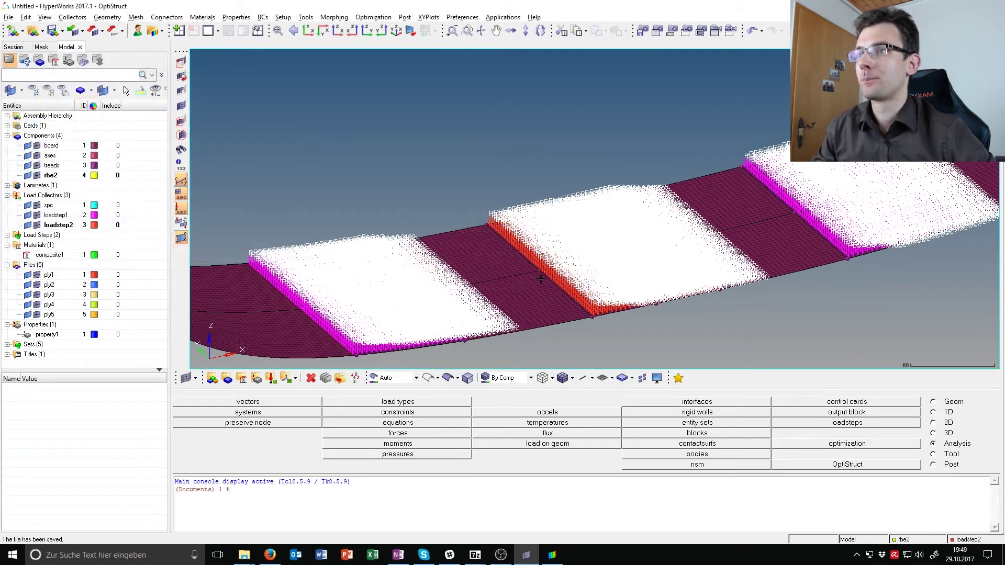
pyautogui.keyDown('ctrl'); pyautogui.moveTo(538, 281); pyautogui.dragTo(552, 200, button='right'); pyautogui.keyUp('ctrl')
pyautogui.scroll(-1, 552, 200)
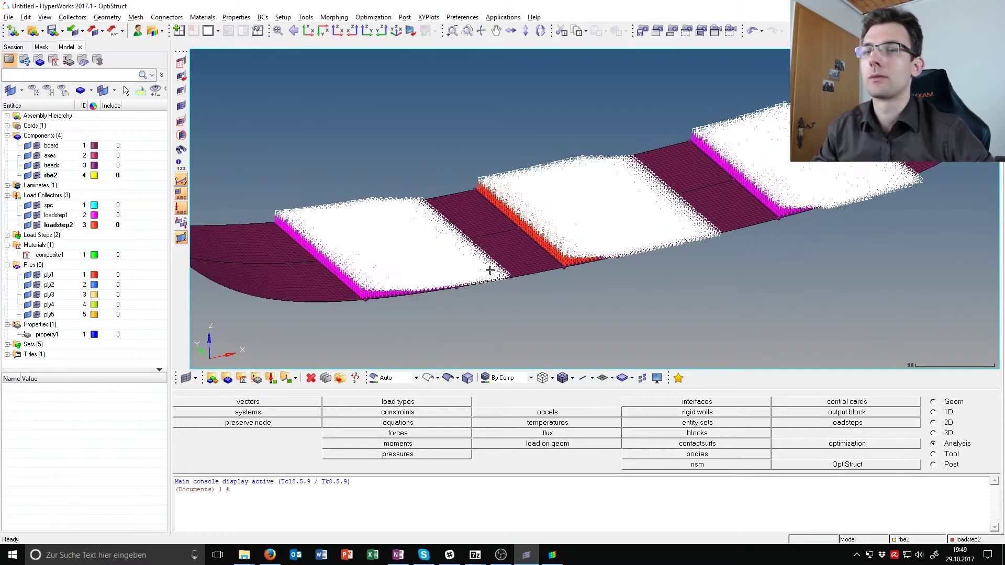
# - Start a new free-size design variable and name it freeSizeDesV
pyautogui.click(874, 447)
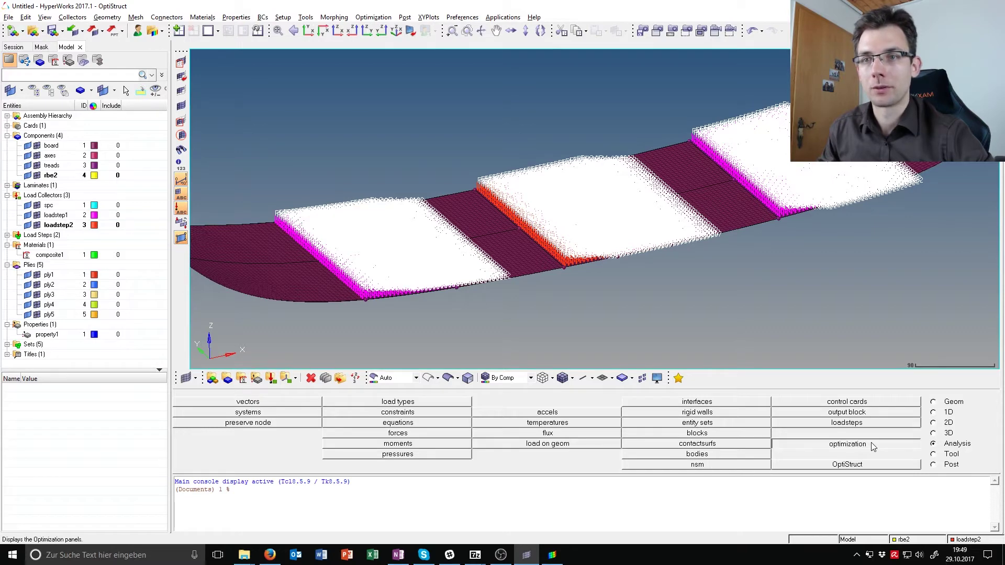
pyautogui.click(278, 426)
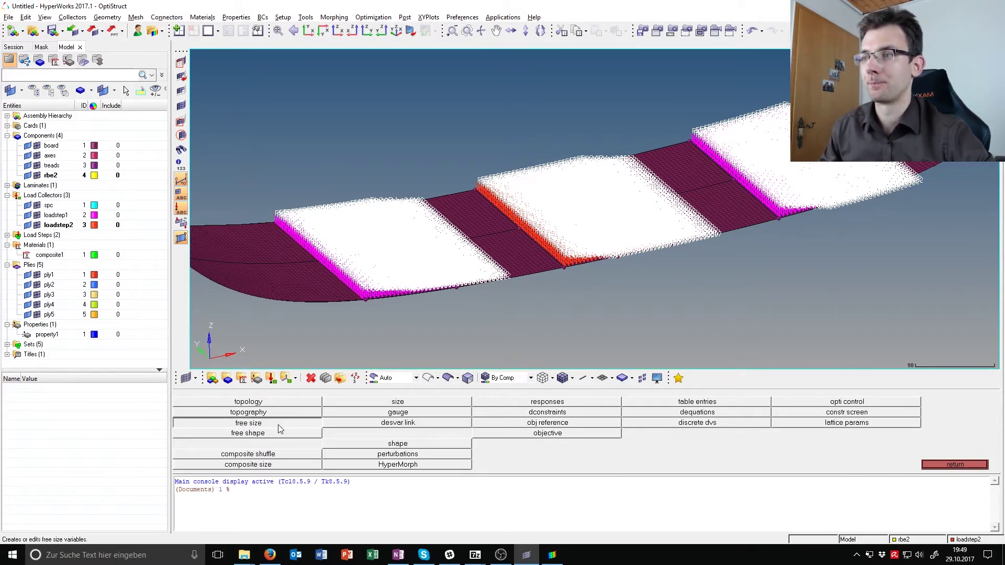
pyautogui.click(278, 425)
pyautogui.click(199, 403)
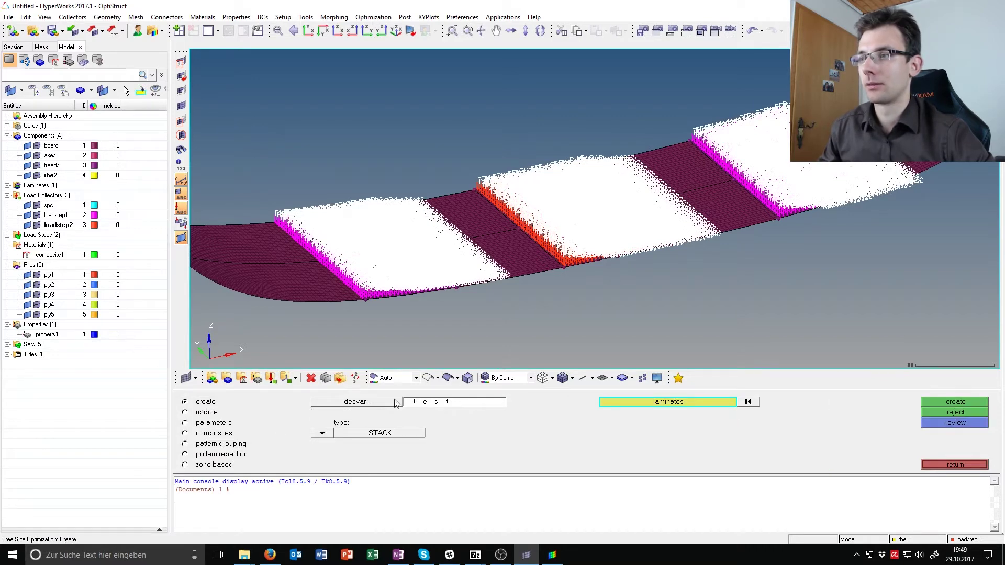
pyautogui.moveTo(397, 404); pyautogui.dragTo(453, 406)
pyautogui.write('f')
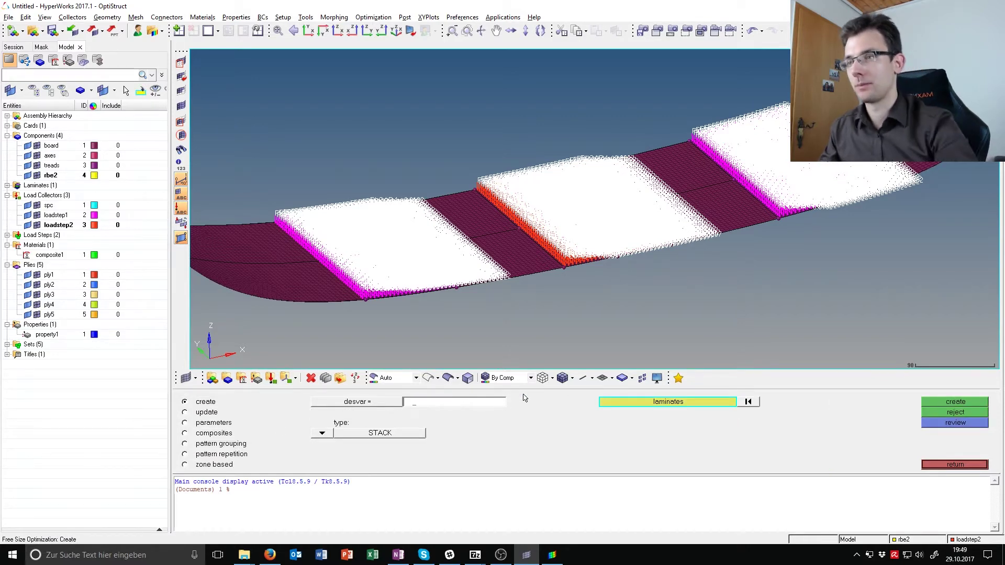
pyautogui.write('reeSize')
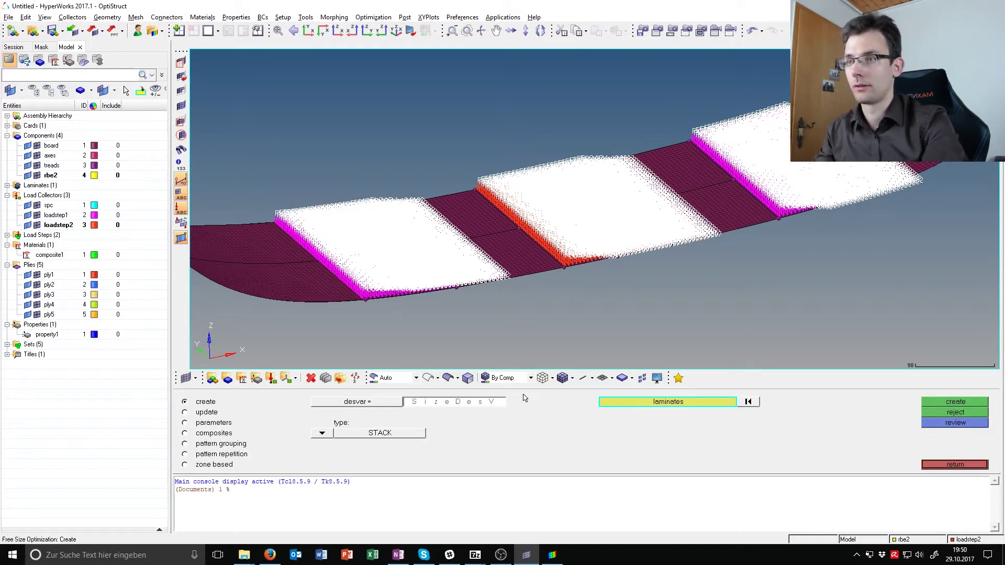
pyautogui.write('DesV')
# - Set its type to STACK, assign laminate1, and create the design variable
pyautogui.click(322, 433)
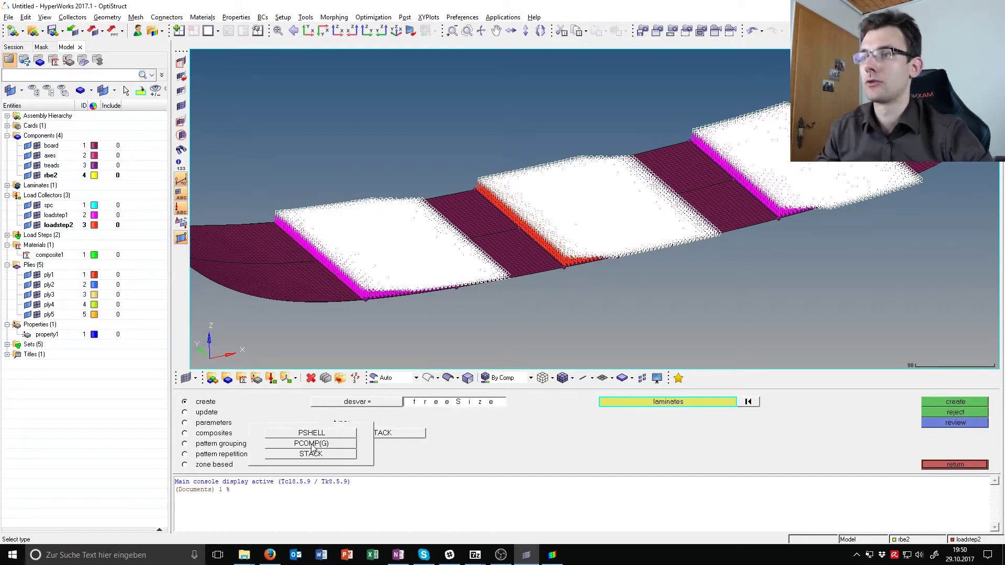
pyautogui.click(314, 454)
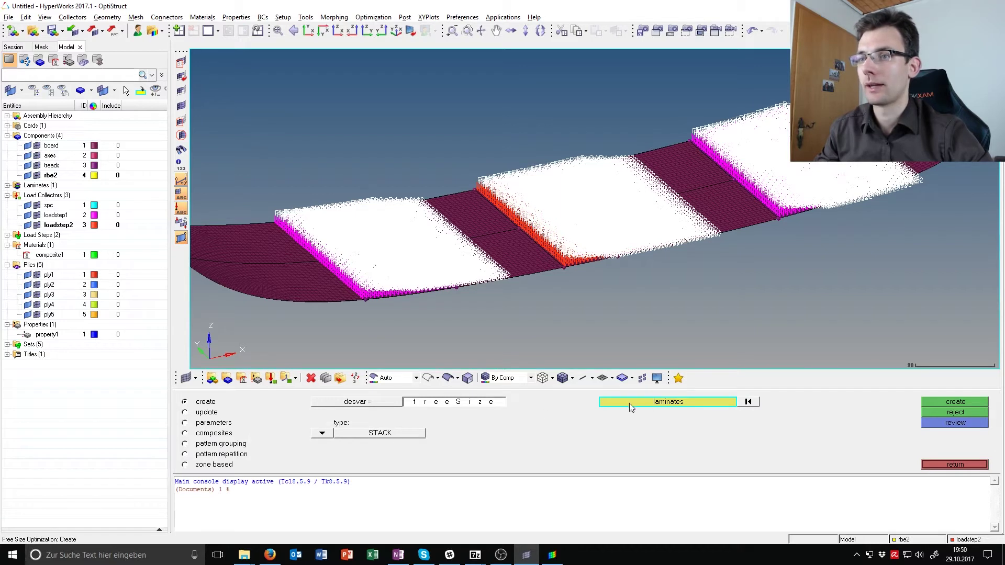
pyautogui.click(661, 402)
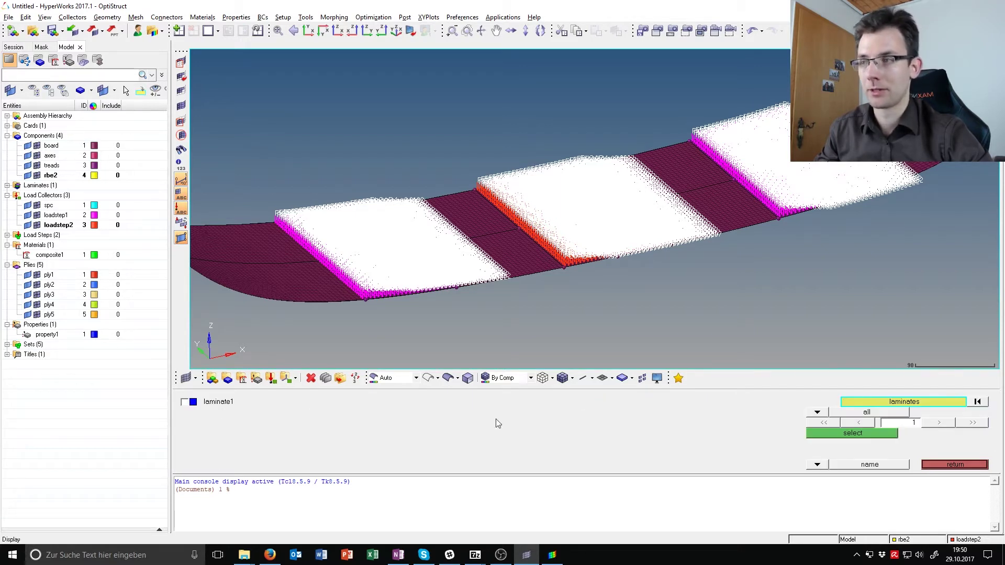
pyautogui.click(218, 402)
pyautogui.click(821, 434)
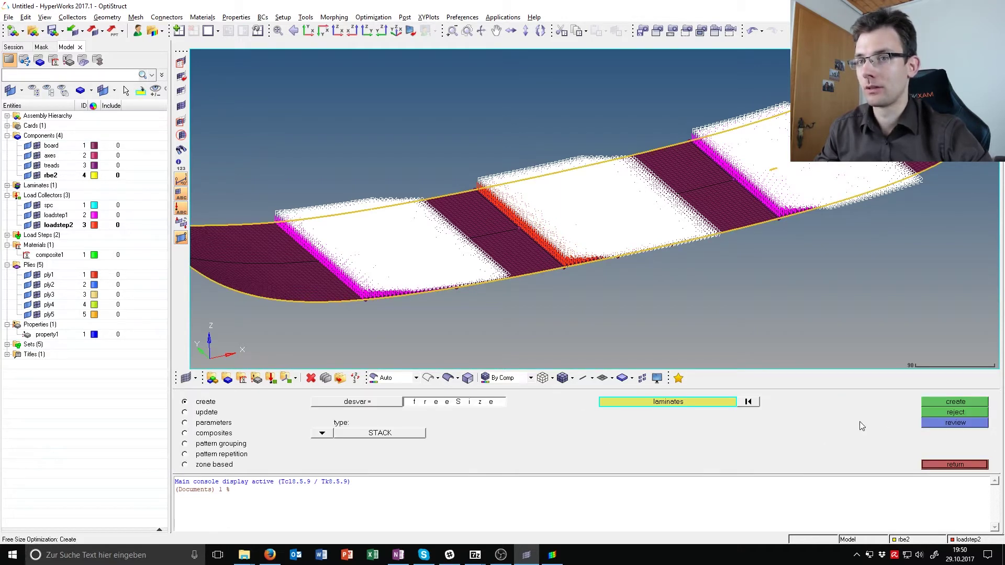
pyautogui.click(968, 400)
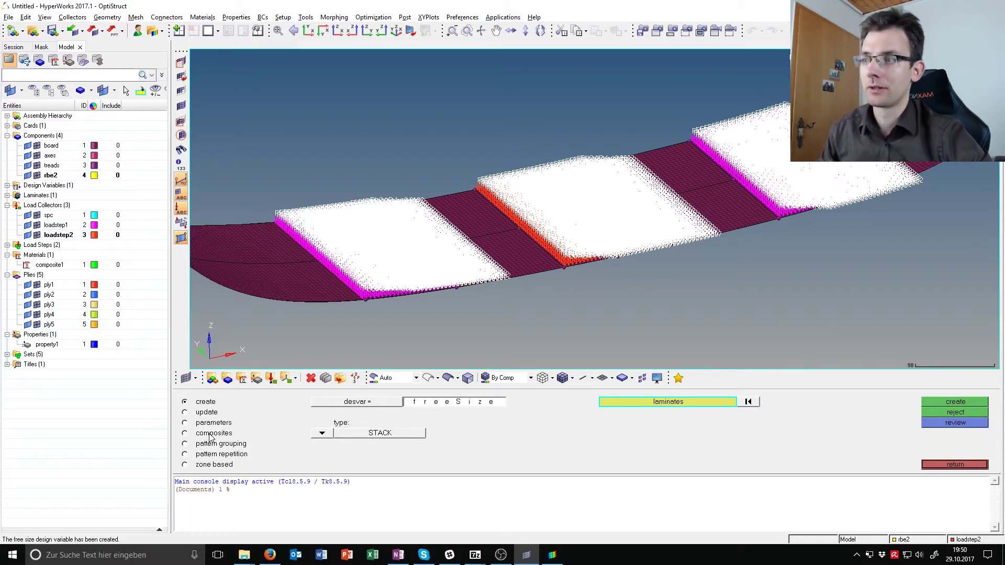
pyautogui.click(211, 437)
# - Enable laminate thickness limits on freeSizeDesV: minimum 5.000, maximum 12.000
pyautogui.click(323, 423)
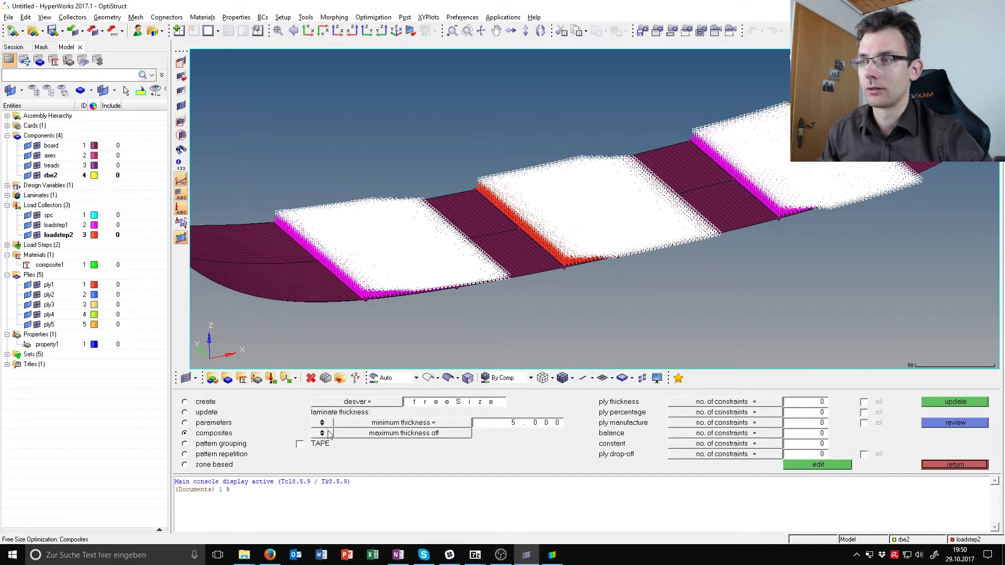
pyautogui.click(323, 433)
pyautogui.click(525, 426)
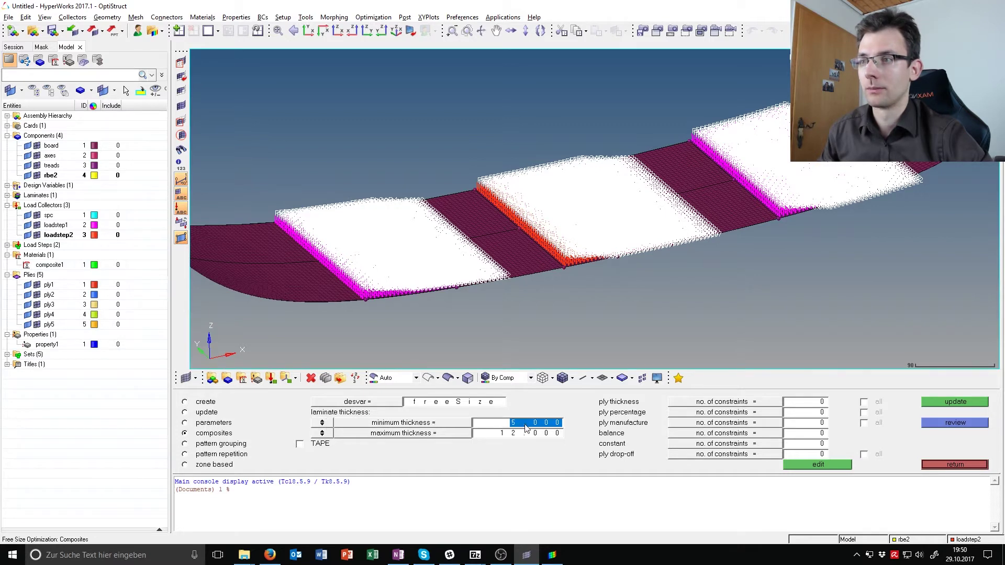
pyautogui.click(528, 433)
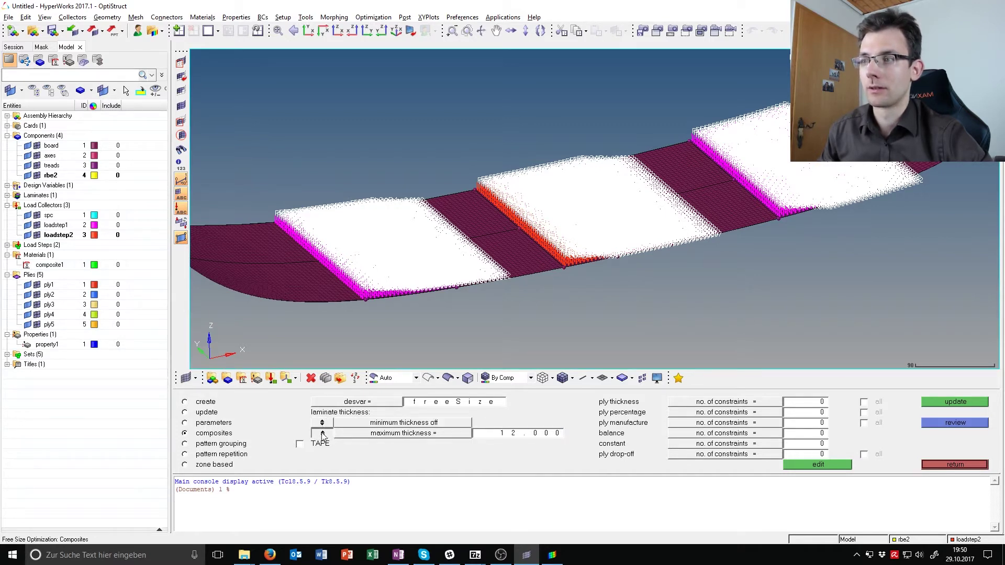
pyautogui.click(323, 433)
pyautogui.click(322, 434)
pyautogui.click(513, 424)
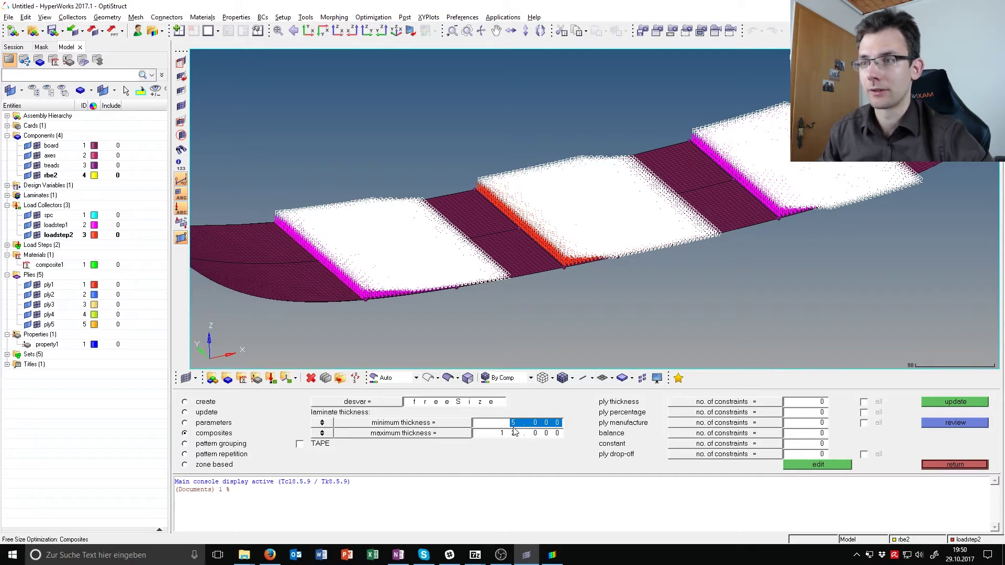
pyautogui.click(517, 434)
pyautogui.click(520, 426)
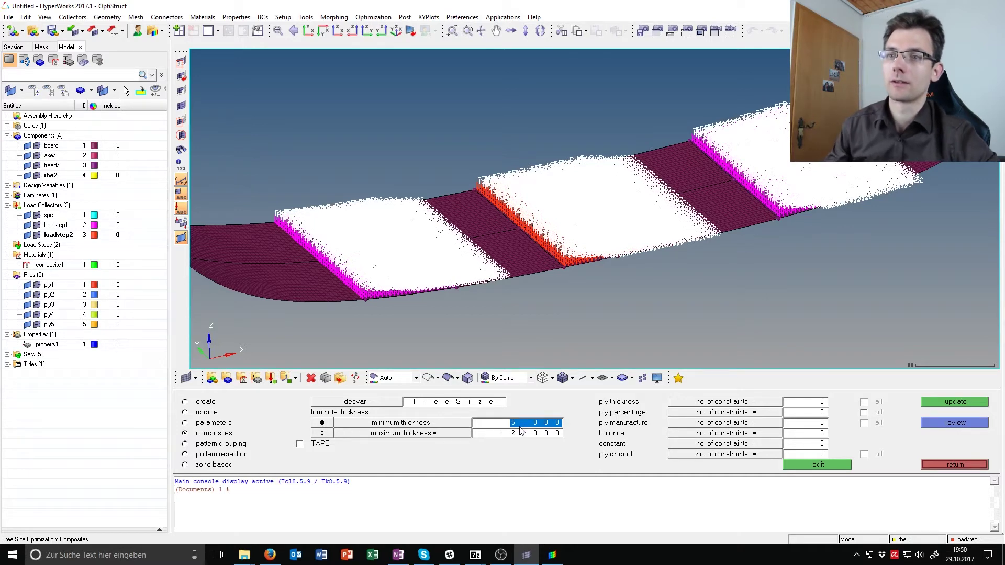
pyautogui.click(521, 437)
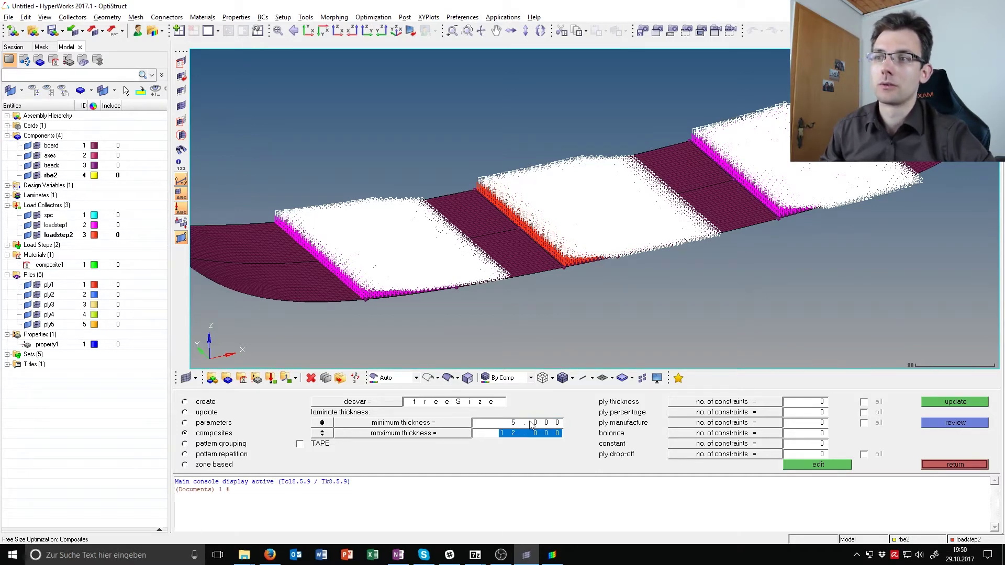
pyautogui.click(535, 439)
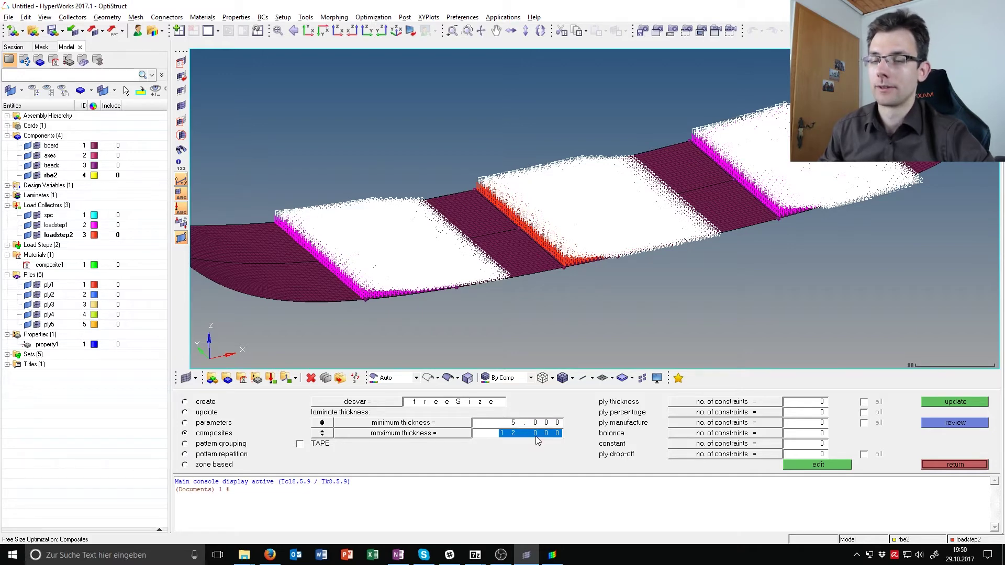
pyautogui.click(829, 466)
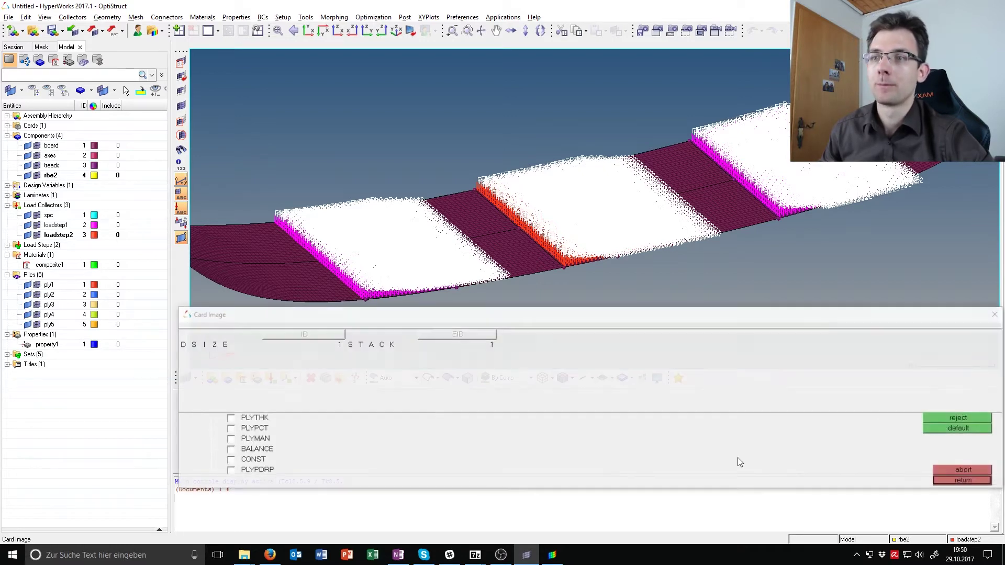
# - Add a balance constraint with BANGLE1 45 and BANGLE2 -45 and update the variable
pyautogui.click(230, 450)
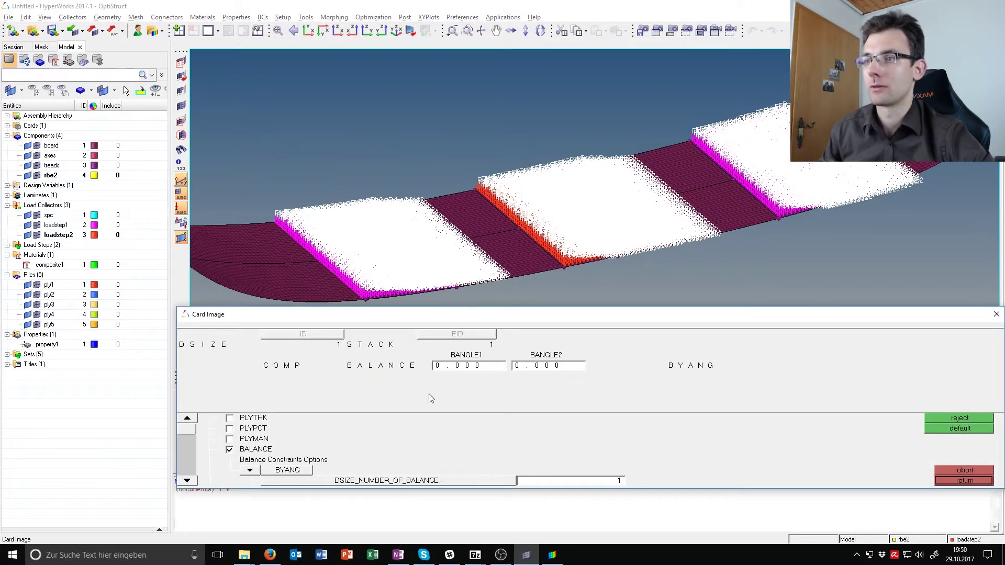
pyautogui.click(484, 368)
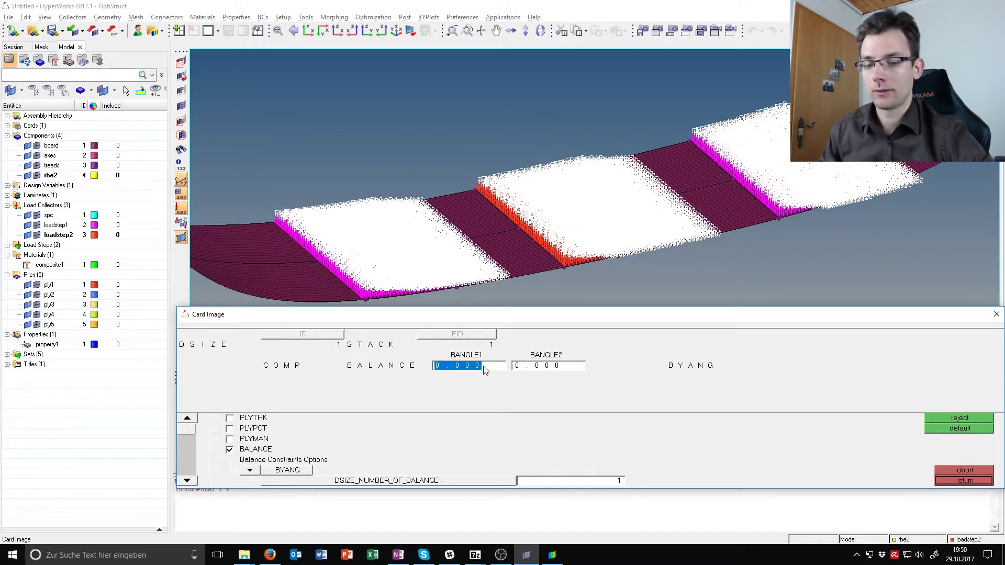
pyautogui.write('45')
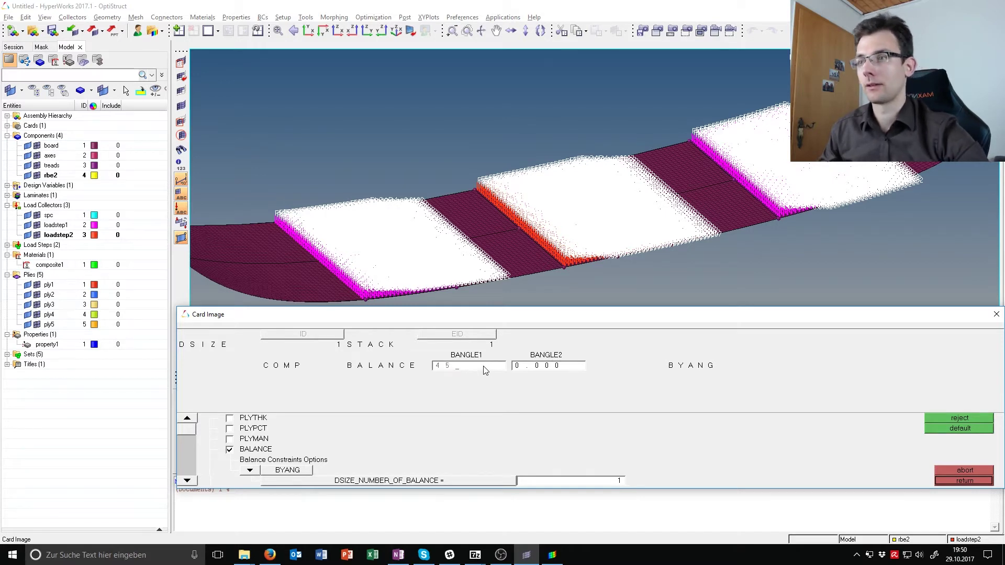
pyautogui.click(537, 368)
pyautogui.write('-45')
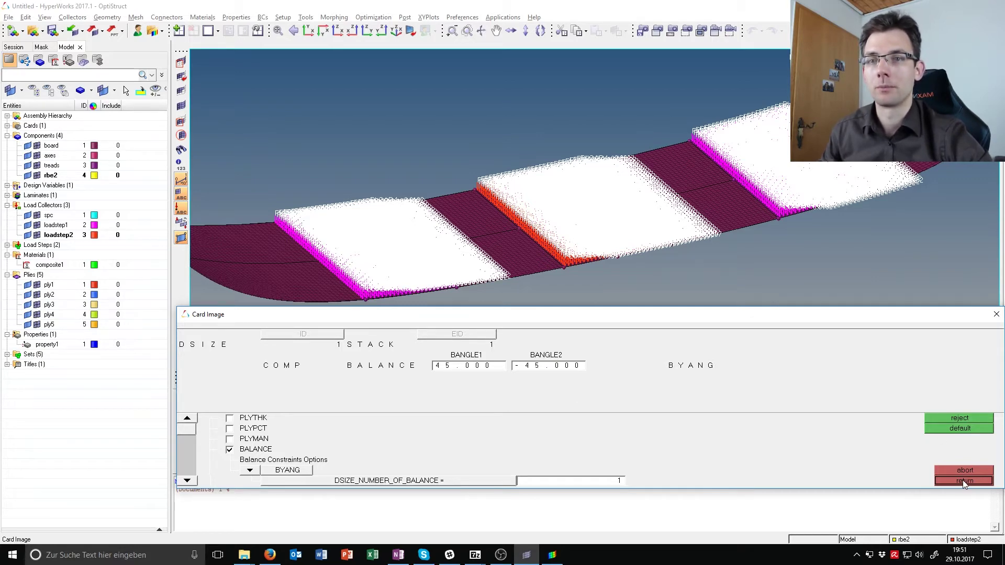
pyautogui.click(963, 480)
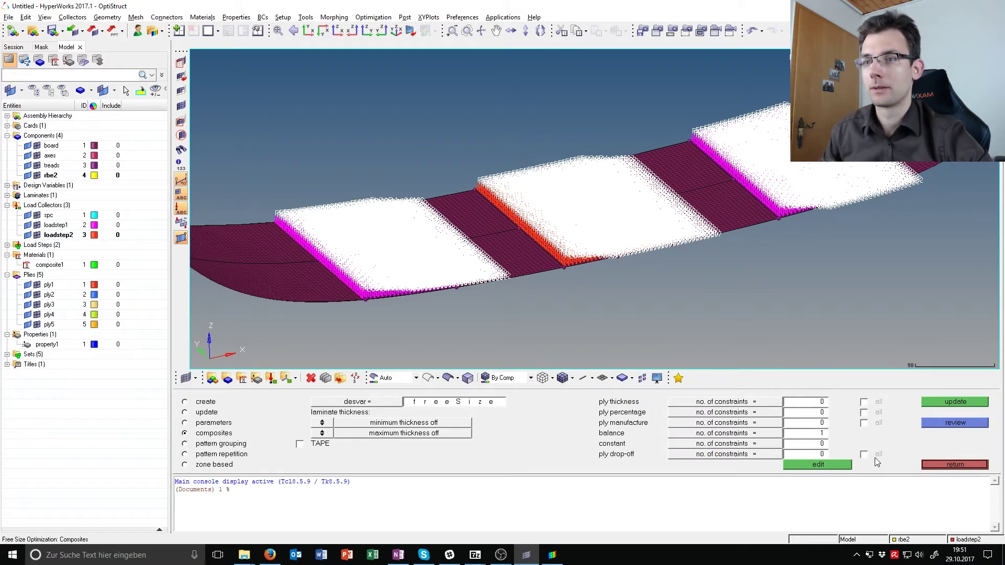
pyautogui.click(947, 406)
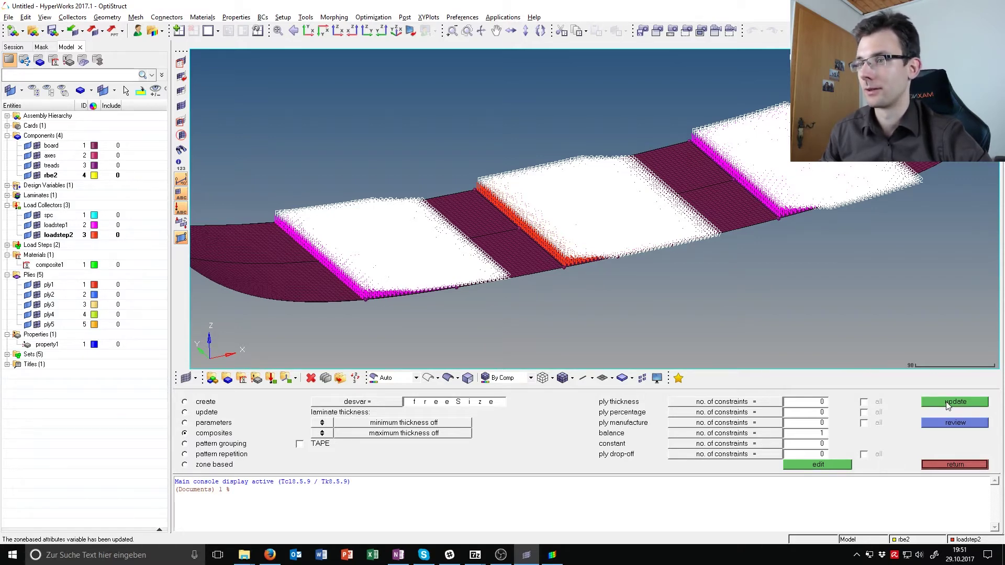
# - Re-enable minimum thickness 5 and maximum thickness 12 and update the variable
pyautogui.click(327, 422)
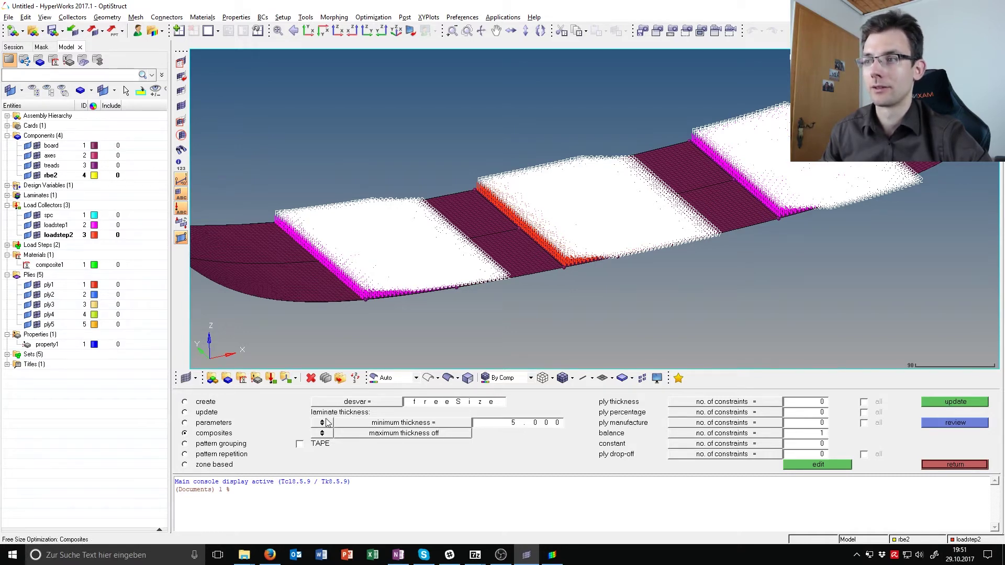
pyautogui.click(323, 434)
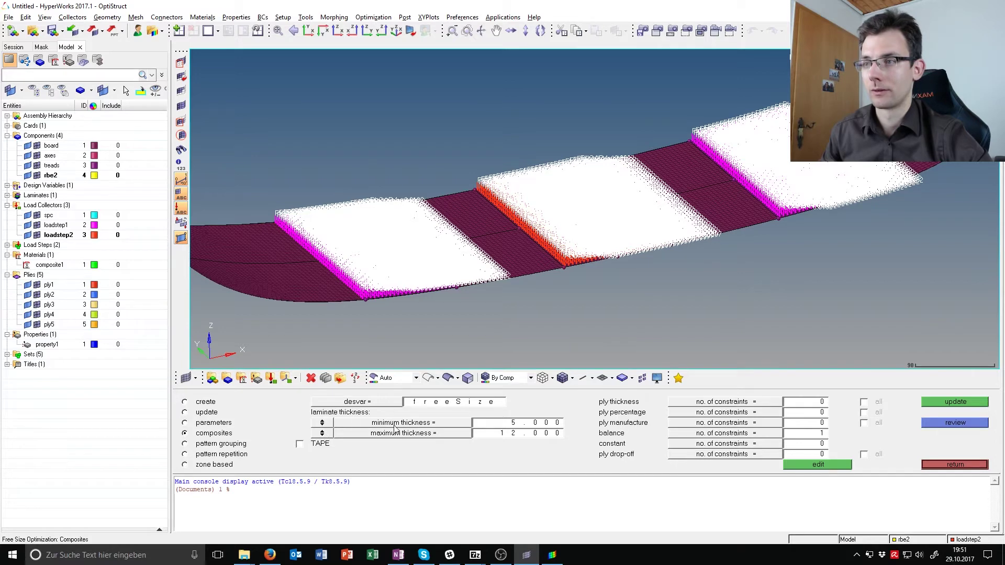
pyautogui.click(936, 404)
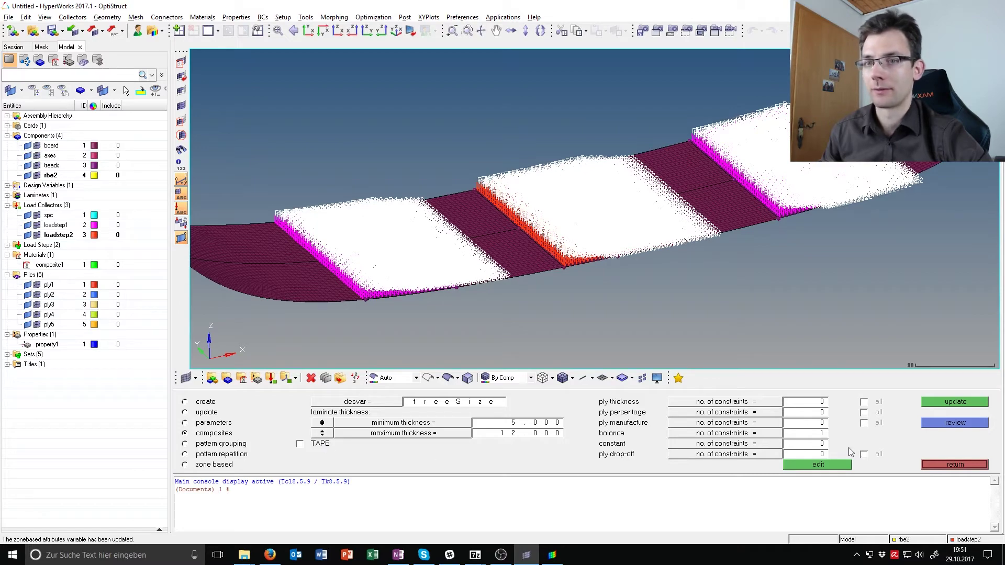
pyautogui.hotkey('alt', 'Tab')
# - Scroll through the tutorial's Manufacturing Constraints and balance sections, then return to HyperWorks
pyautogui.scroll(-12, 604, 352)
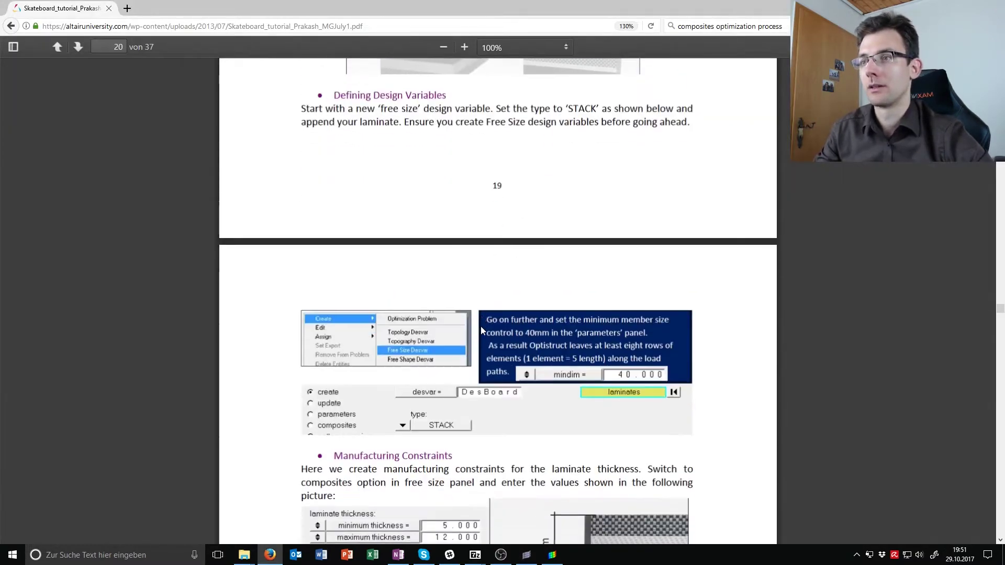
pyautogui.scroll(5, 556, 162)
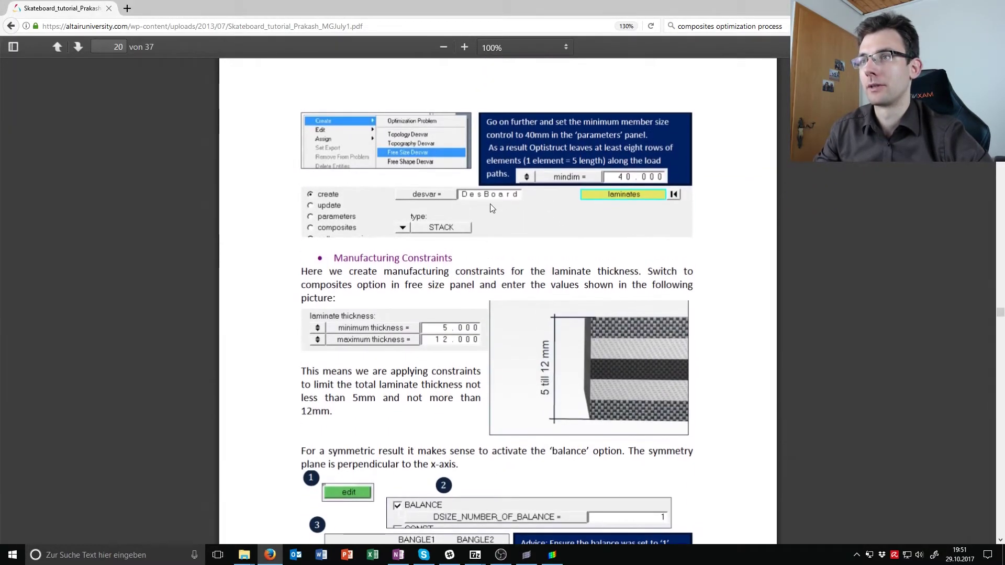
pyautogui.scroll(-5, 456, 291)
pyautogui.scroll(-7, 490, 270)
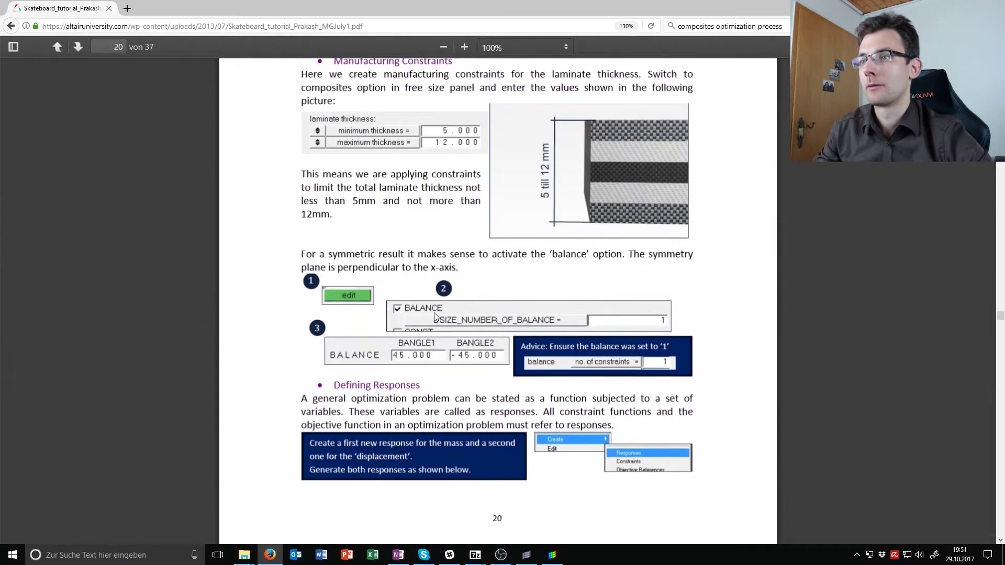
pyautogui.scroll(-2, 493, 321)
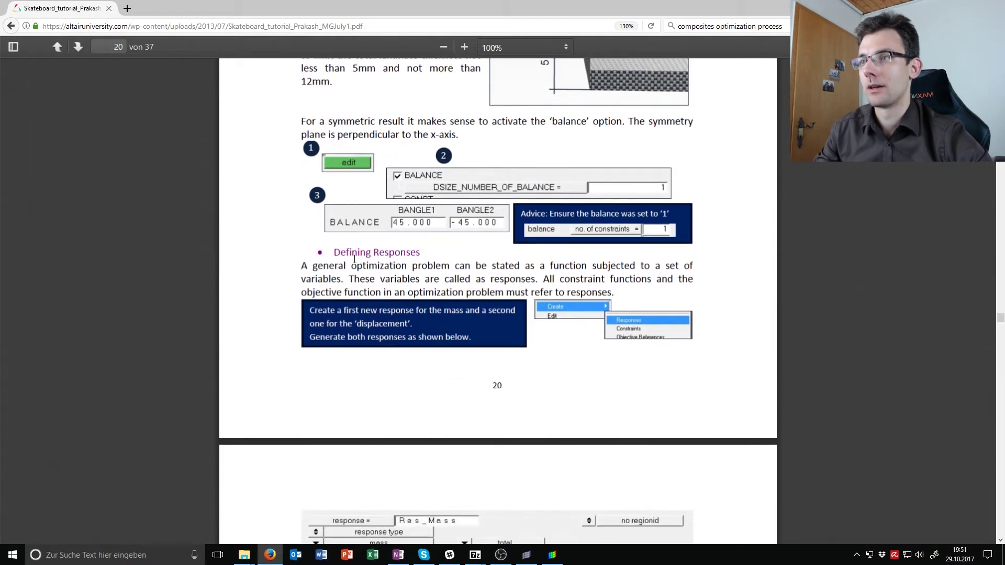
pyautogui.hotkey('alt', 'Tab')
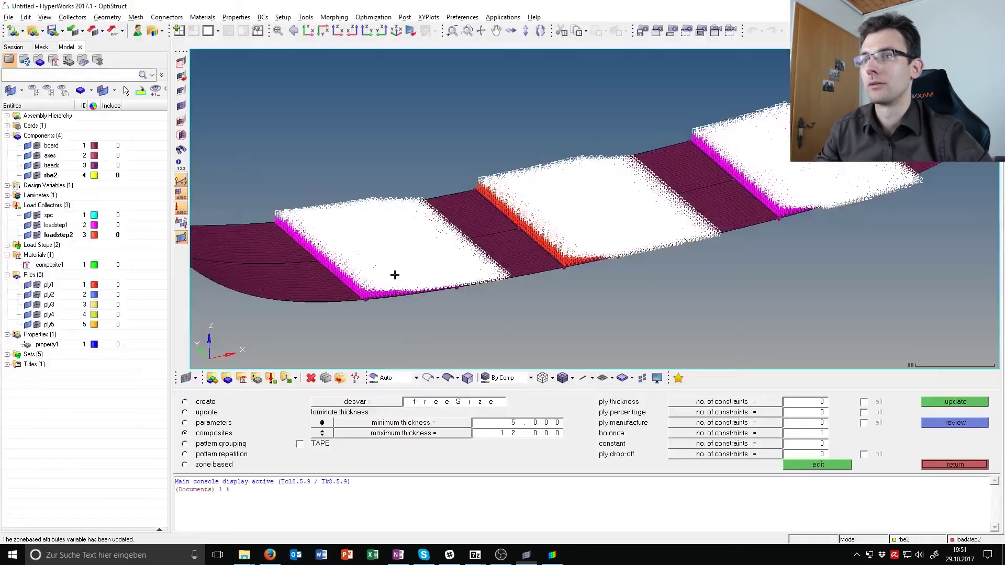
# - Create a response named 'mass' of type total mass
pyautogui.click(934, 466)
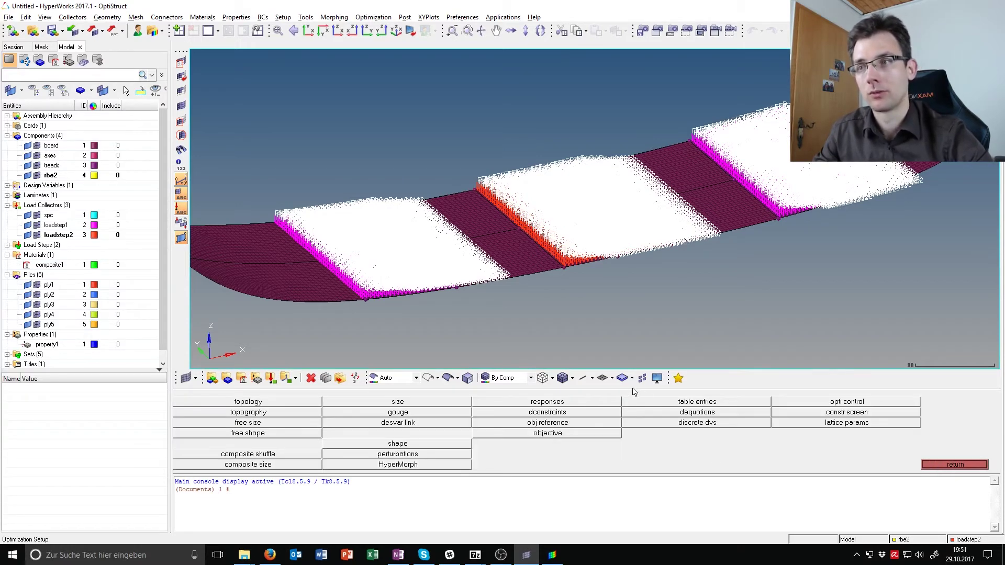
pyautogui.click(591, 405)
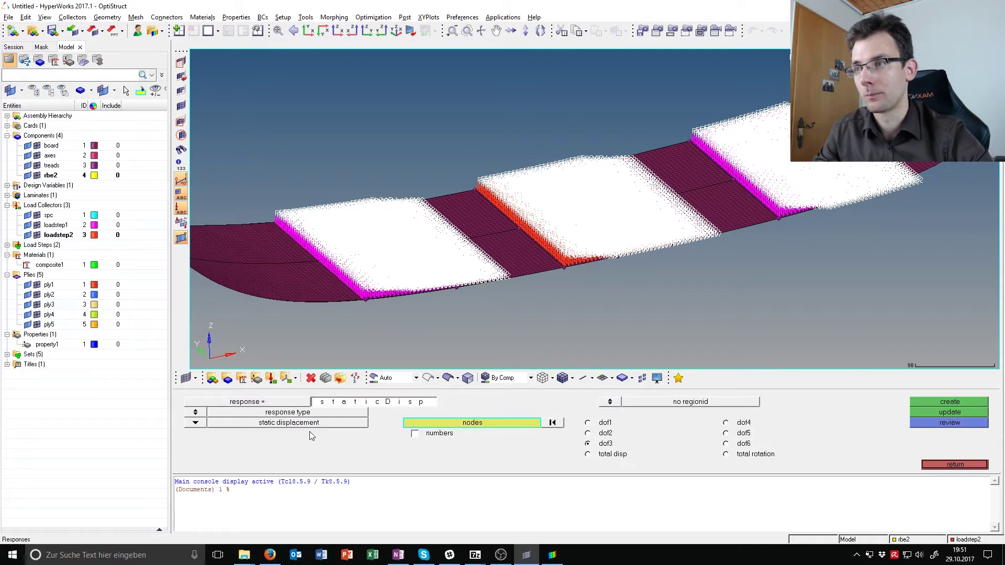
pyautogui.click(203, 424)
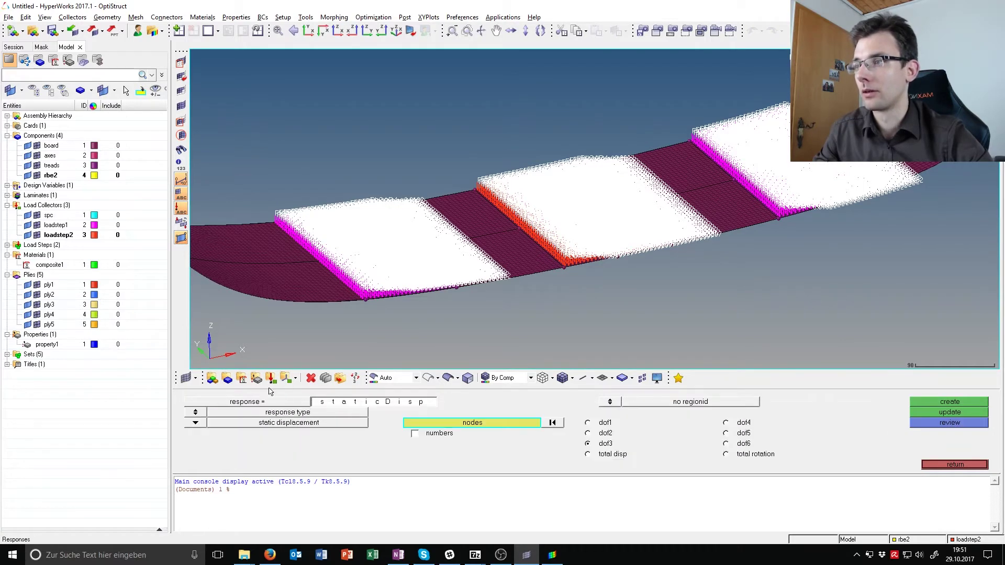
pyautogui.click(197, 425)
pyautogui.click(230, 411)
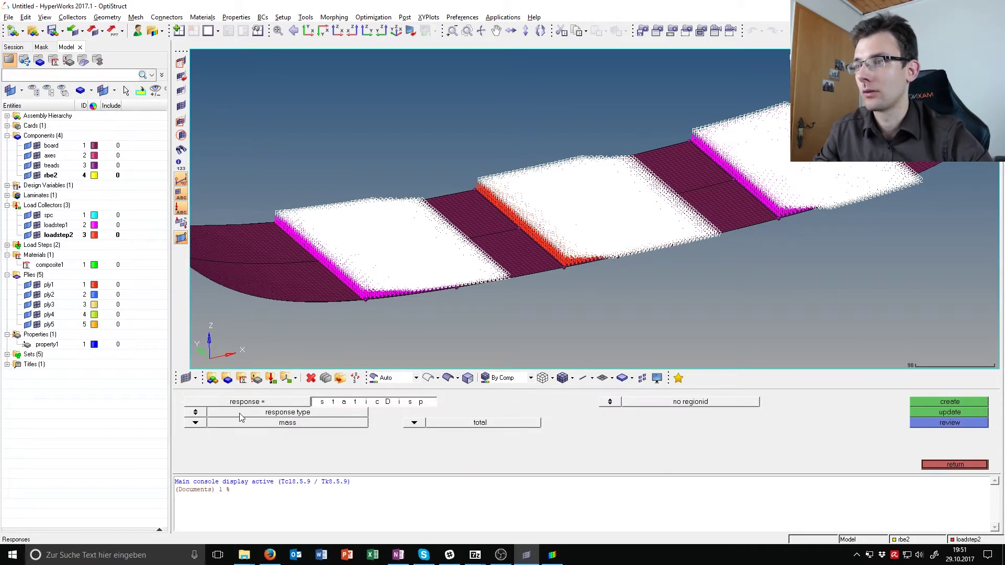
pyautogui.click(399, 404)
pyautogui.write('mass')
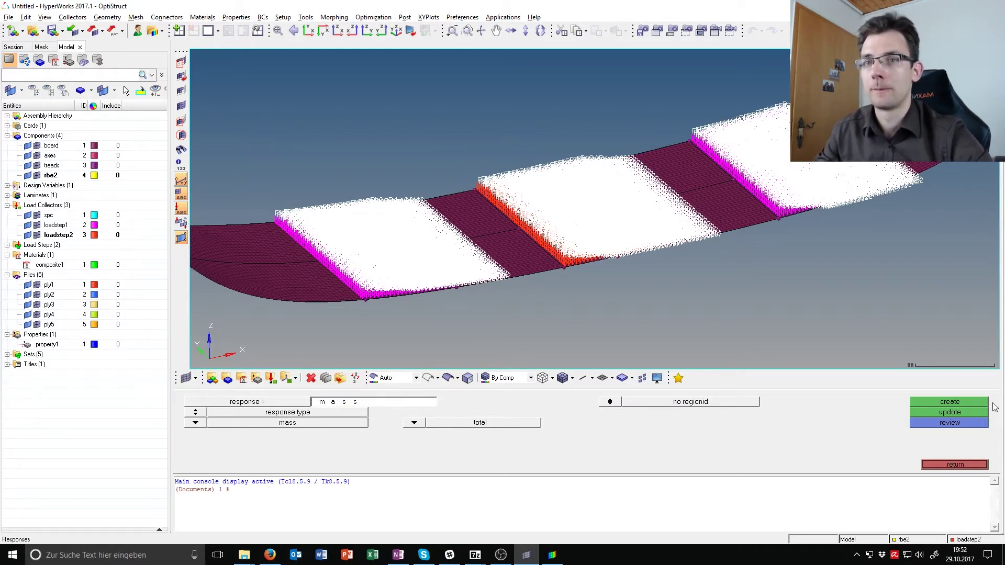
pyautogui.click(970, 401)
# - Create 'staticDisp', a dof3 static displacement response on the board's centre-line nodes
pyautogui.click(386, 404)
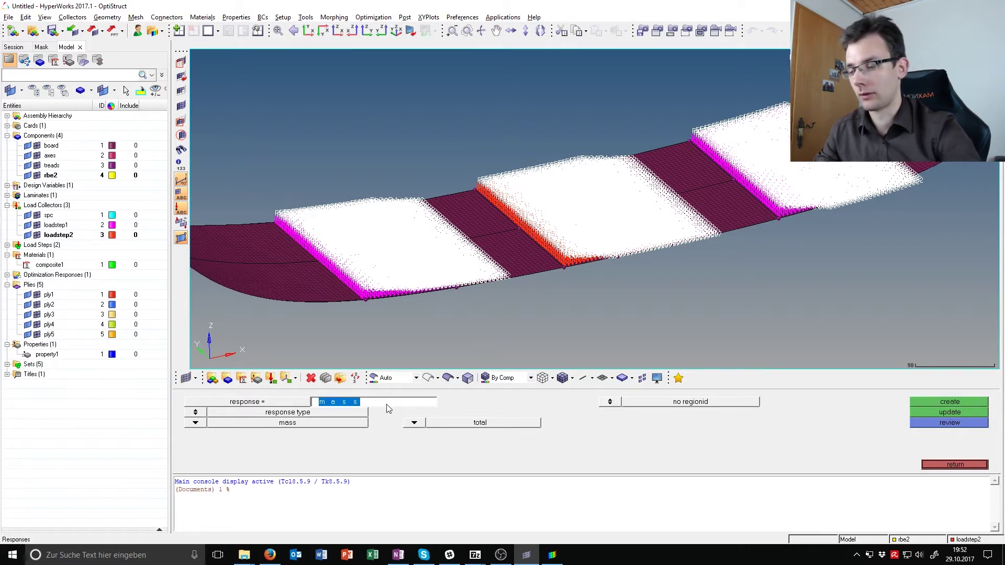
pyautogui.write('staticDi')
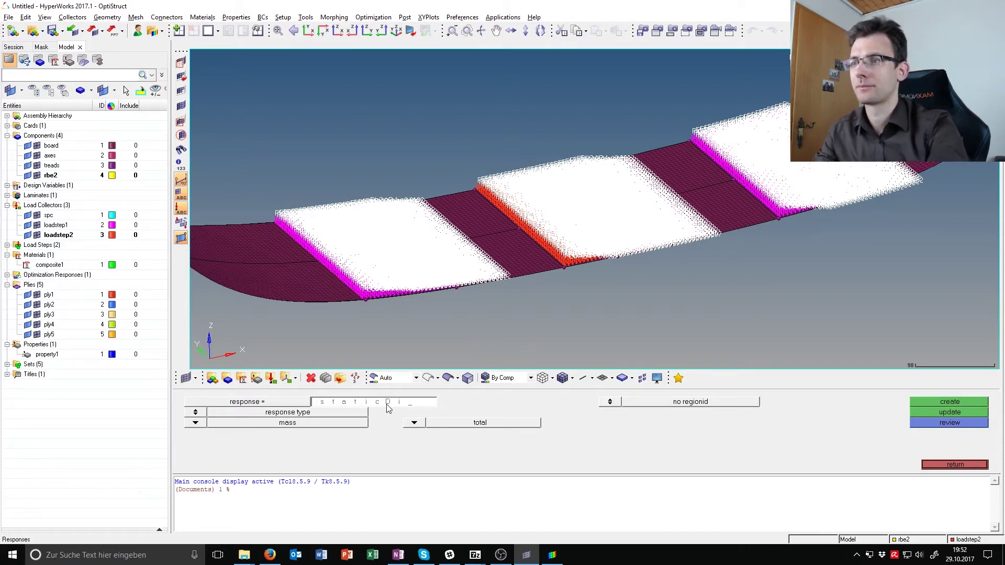
pyautogui.write('sp')
pyautogui.click(193, 423)
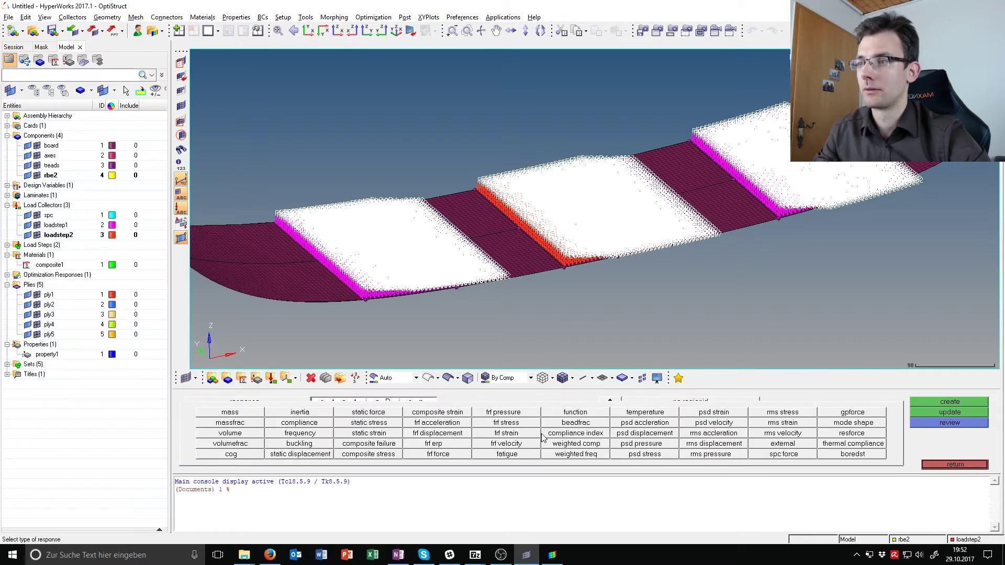
pyautogui.click(321, 455)
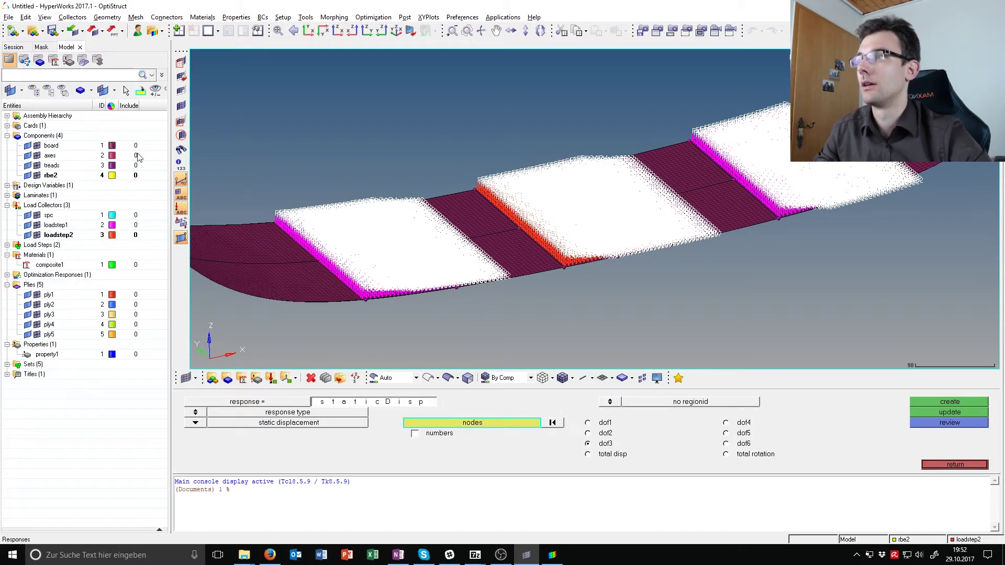
pyautogui.click(37, 236)
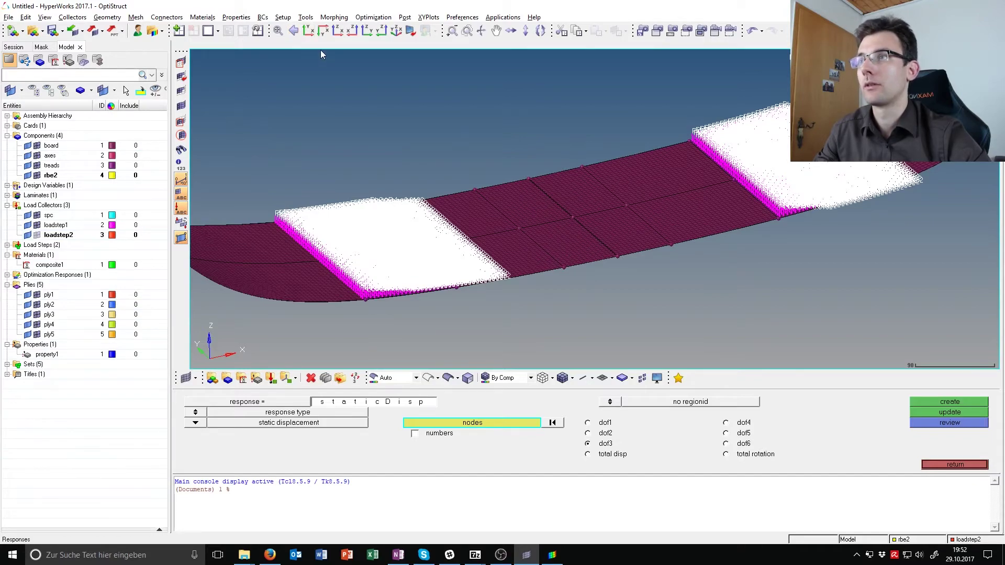
pyautogui.click(309, 31)
pyautogui.scroll(5, 558, 132)
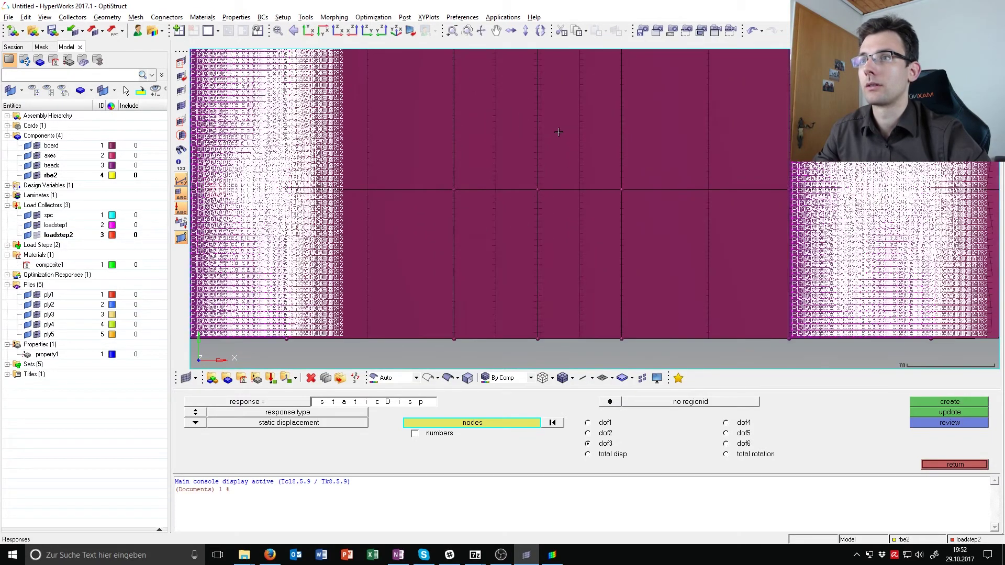
pyautogui.scroll(-2, 549, 159)
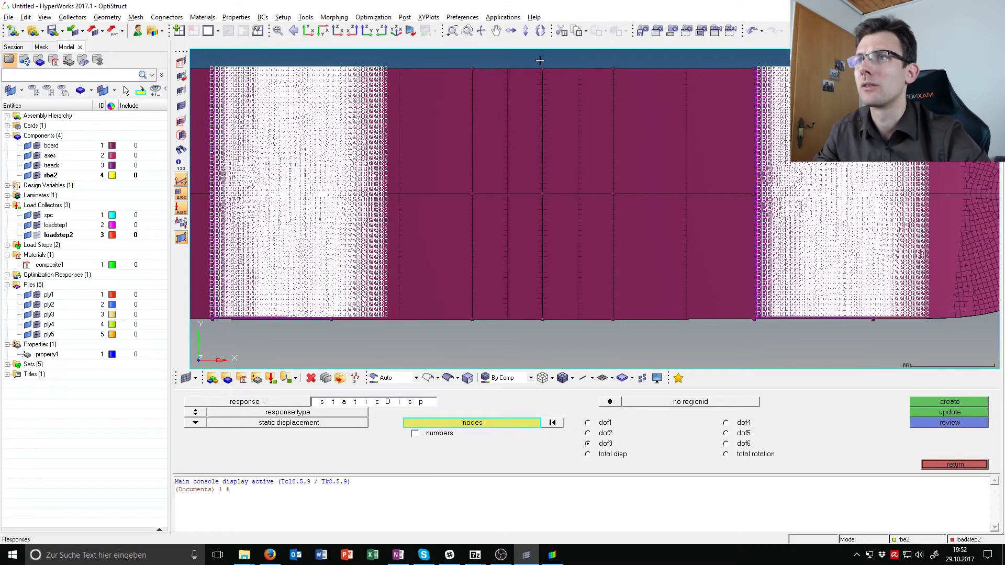
pyautogui.keyDown('shift'); pyautogui.moveTo(540, 62); pyautogui.dragTo(580, 303); pyautogui.keyUp('shift')
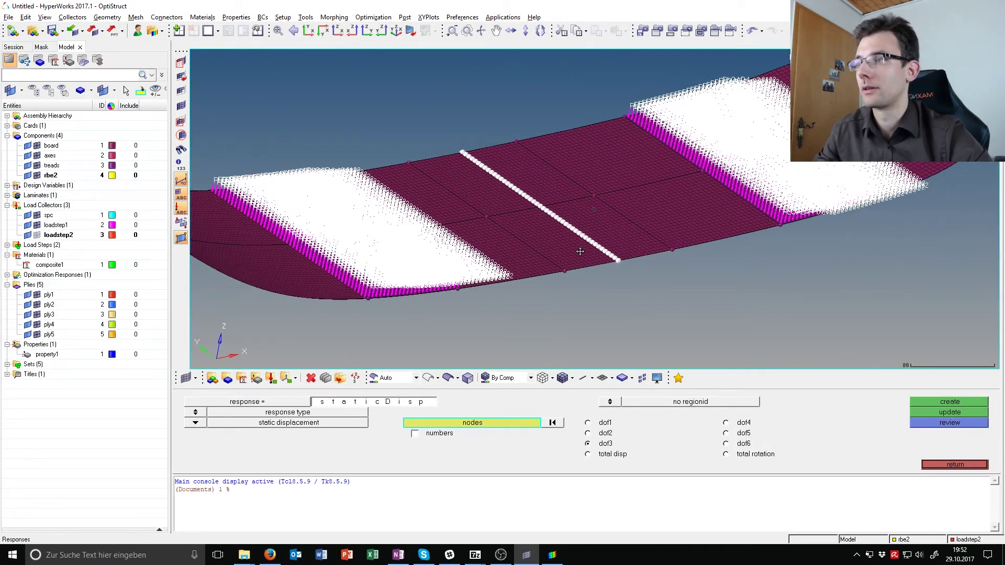
pyautogui.keyDown('ctrl'); pyautogui.moveTo(602, 341); pyautogui.dragTo(628, 332); pyautogui.keyUp('ctrl')
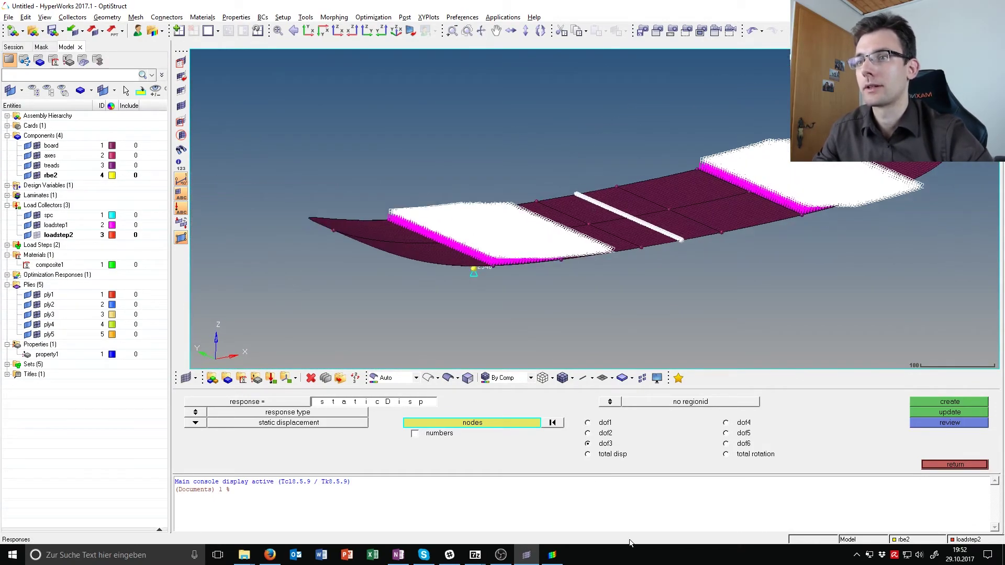
pyautogui.click(954, 405)
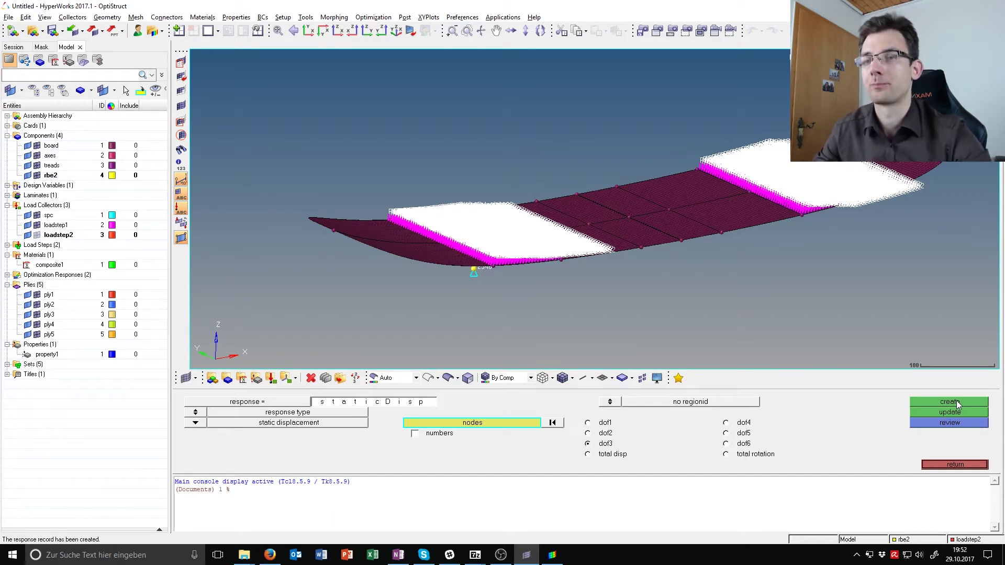
# - Start a design constraint named 2mmMax with a lower bound of -2
pyautogui.click(952, 465)
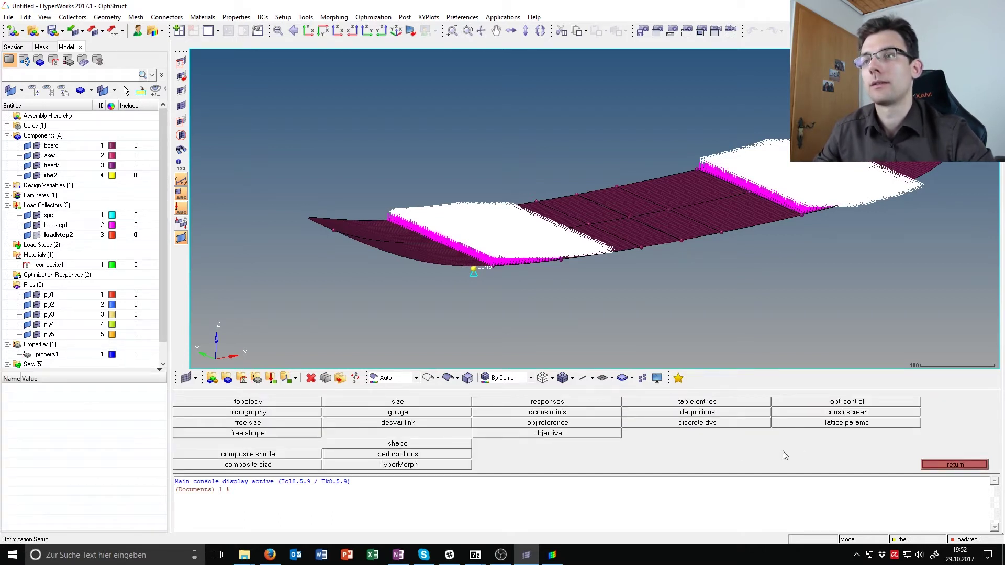
pyautogui.click(602, 412)
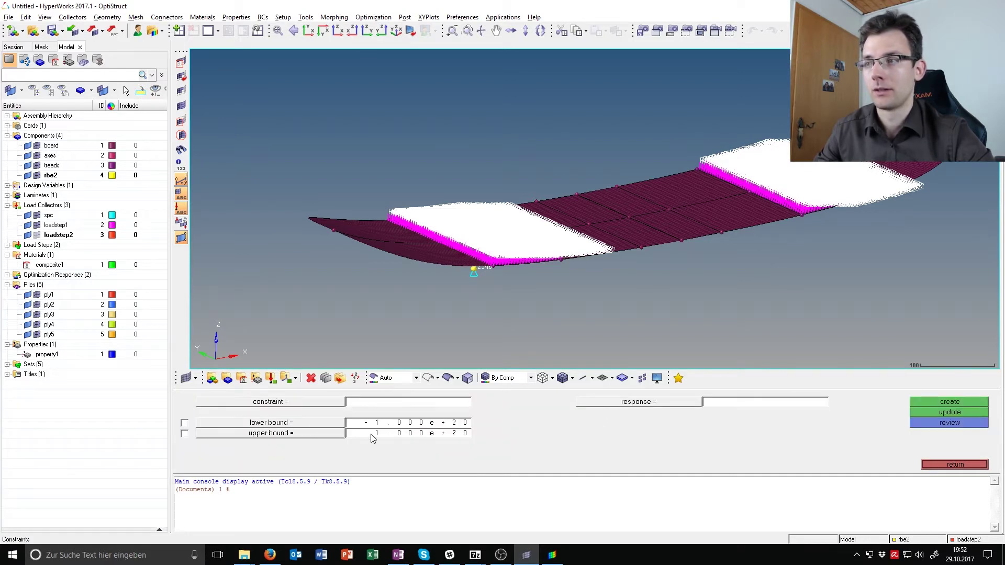
pyautogui.write('2')
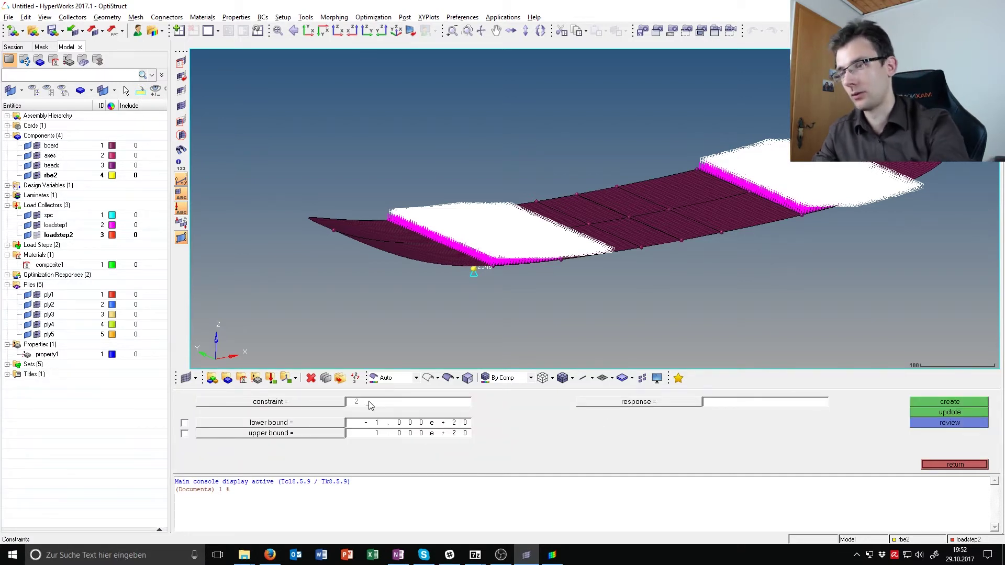
pyautogui.write('mmMax_')
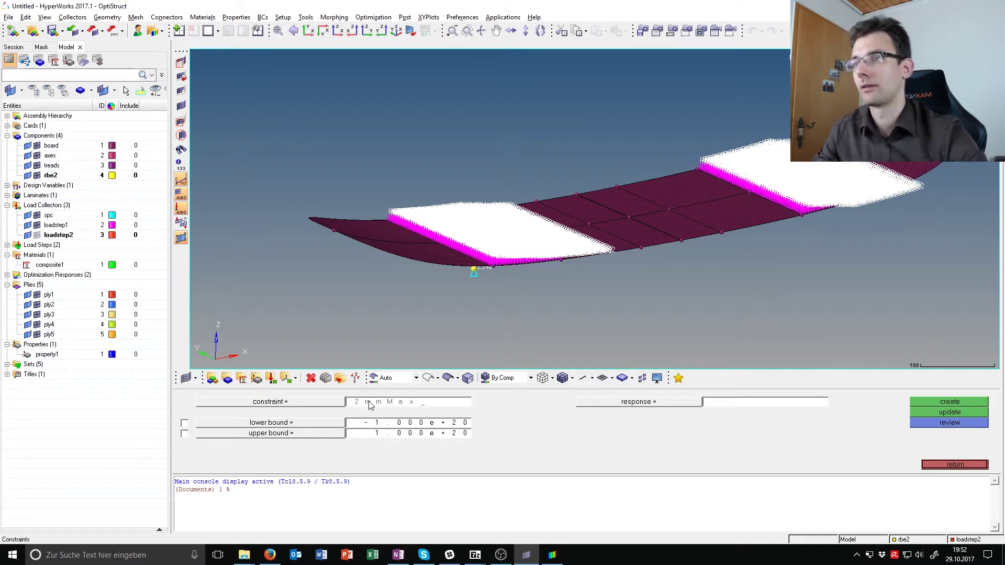
pyautogui.click(184, 423)
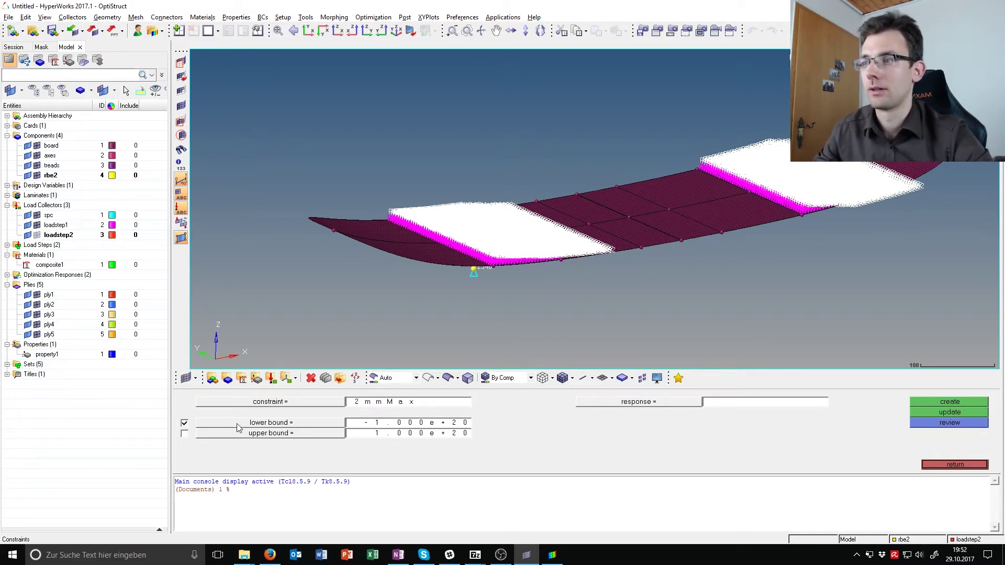
pyautogui.click(443, 425)
pyautogui.write('-2')
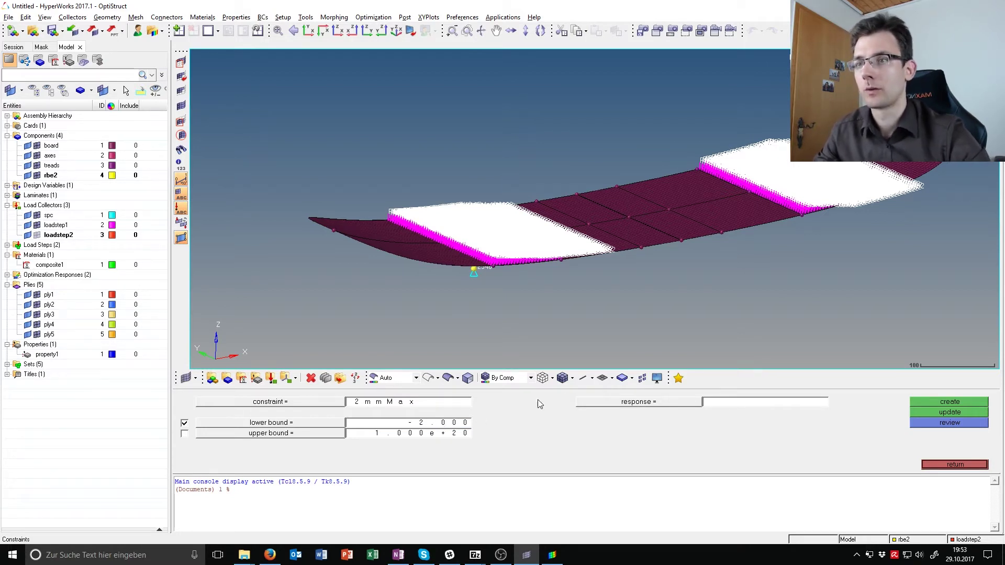
# - Base 2mmMax on staticDisp for loadstep1 and loadstep2, and create it
pyautogui.click(606, 402)
pyautogui.click(256, 412)
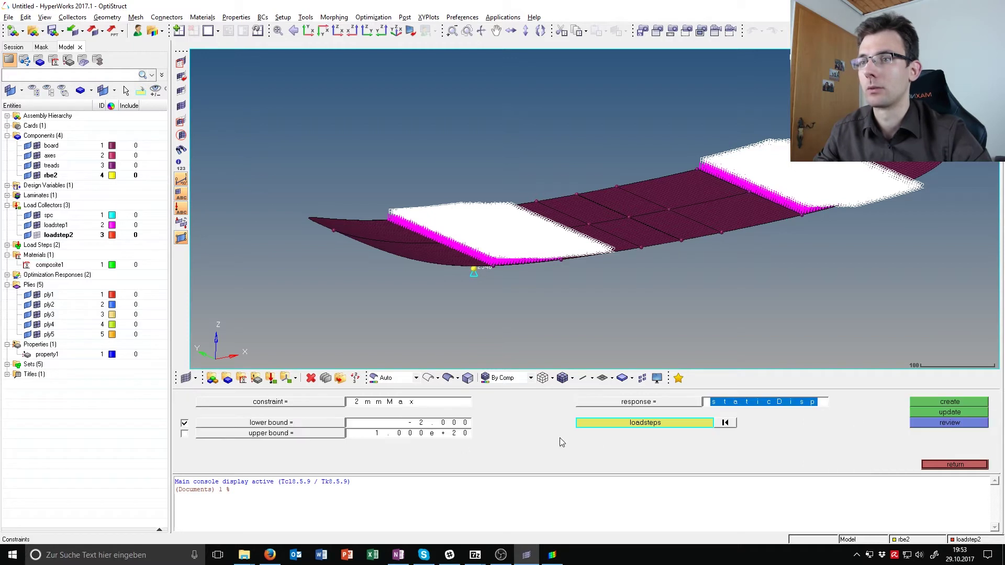
pyautogui.click(615, 423)
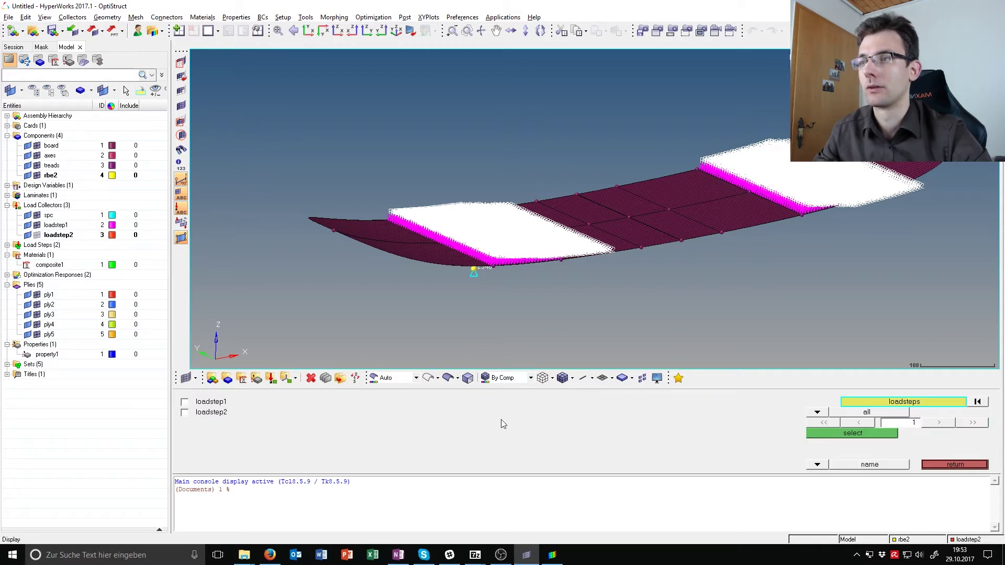
pyautogui.click(192, 413)
pyautogui.click(852, 433)
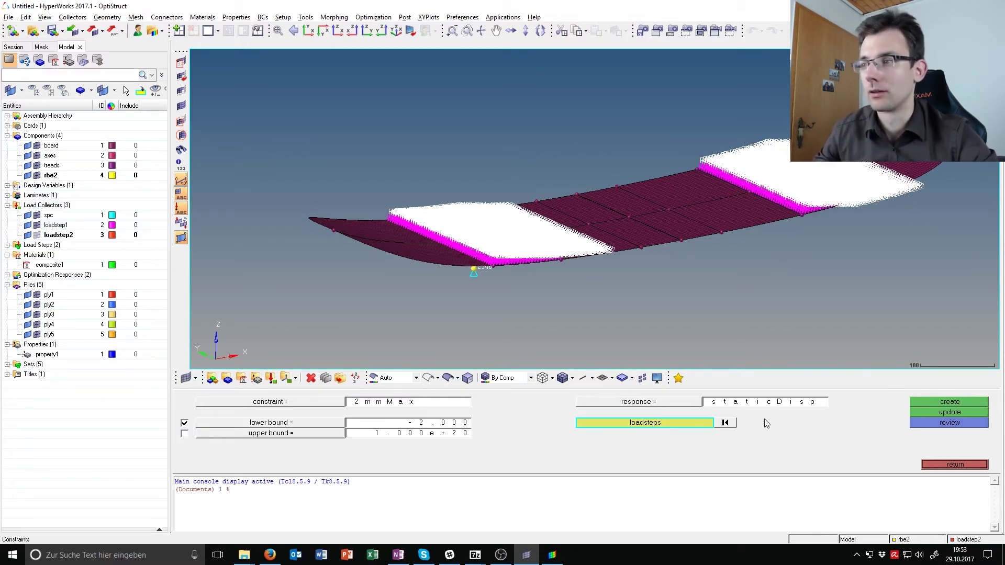
pyautogui.click(940, 403)
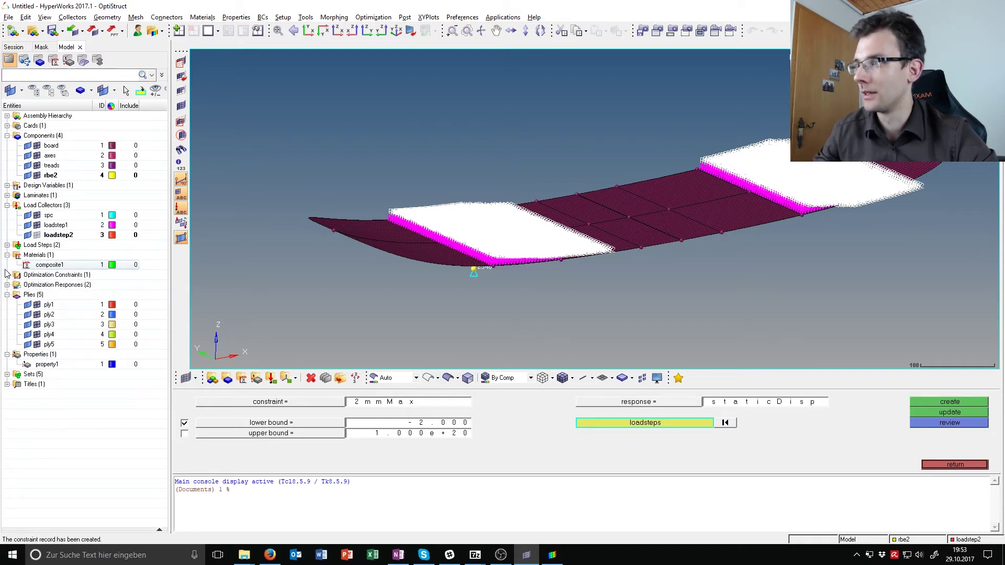
# - Expand the tree's optimization constraints and responses to inspect the 2mmMax constraint
pyautogui.click(7, 275)
pyautogui.click(7, 294)
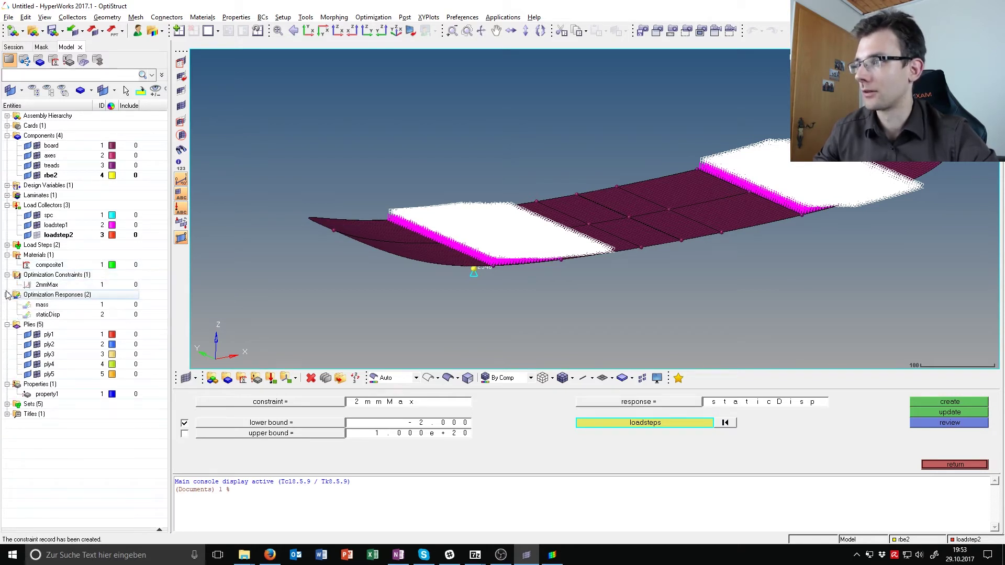
pyautogui.click(46, 285)
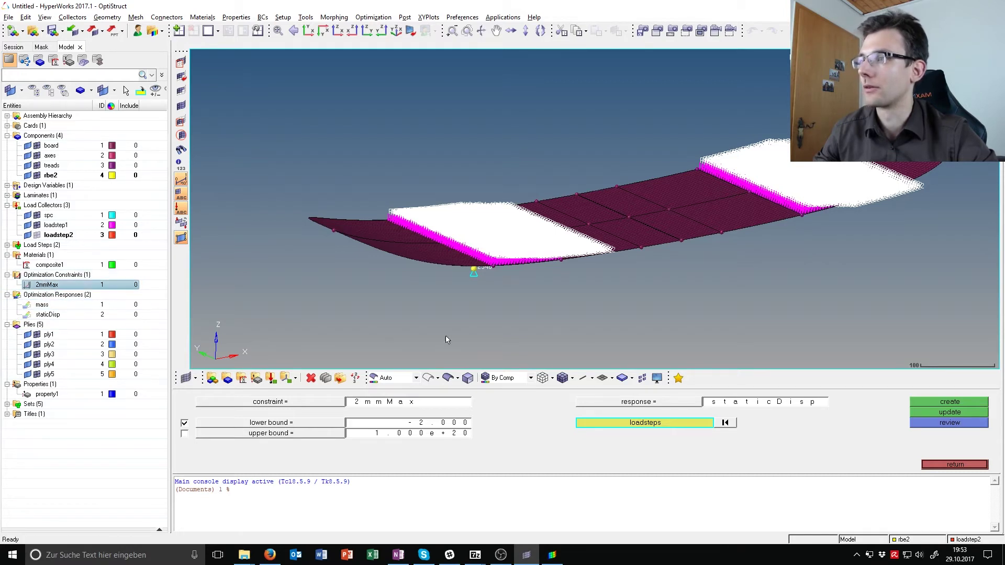
pyautogui.click(956, 464)
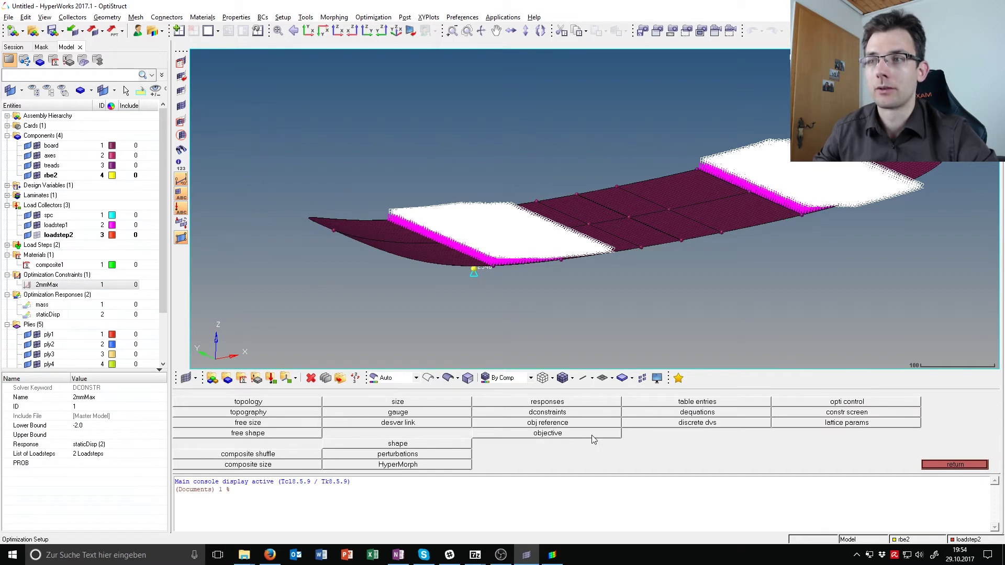
# - Define a min objective on the mass response and create it
pyautogui.click(594, 438)
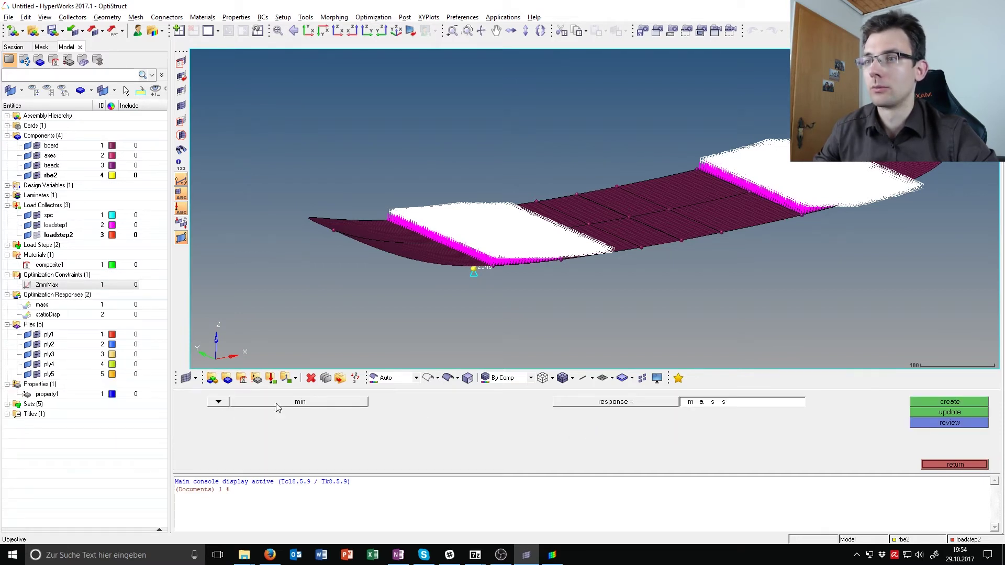
pyautogui.click(642, 408)
pyautogui.click(233, 404)
pyautogui.click(921, 402)
pyautogui.hotkey('alt', 'Tab')
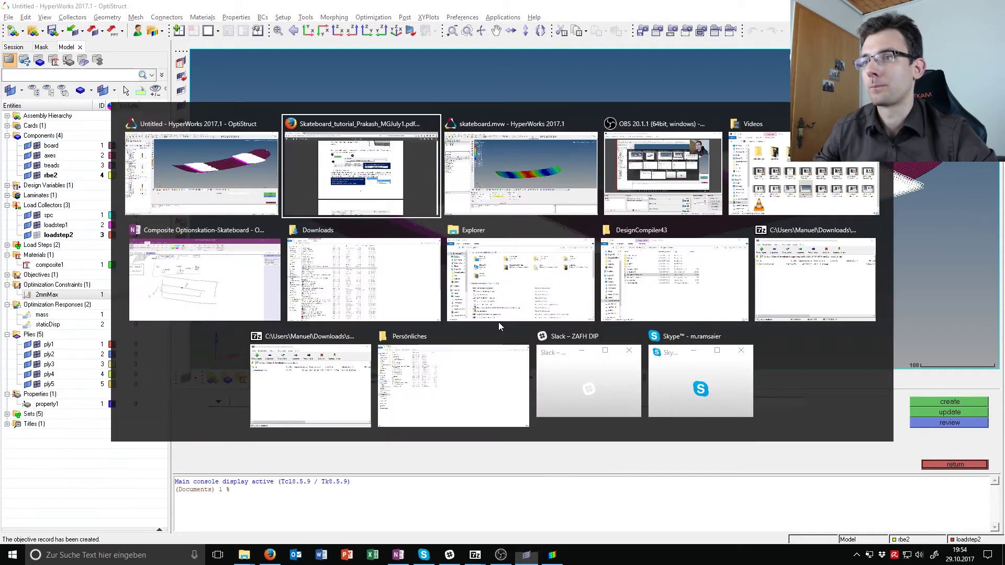
# - Read the PDF's Objective Function and Control Cards instructions on page 22, then return to HyperWorks
pyautogui.scroll(-10, 475, 304)
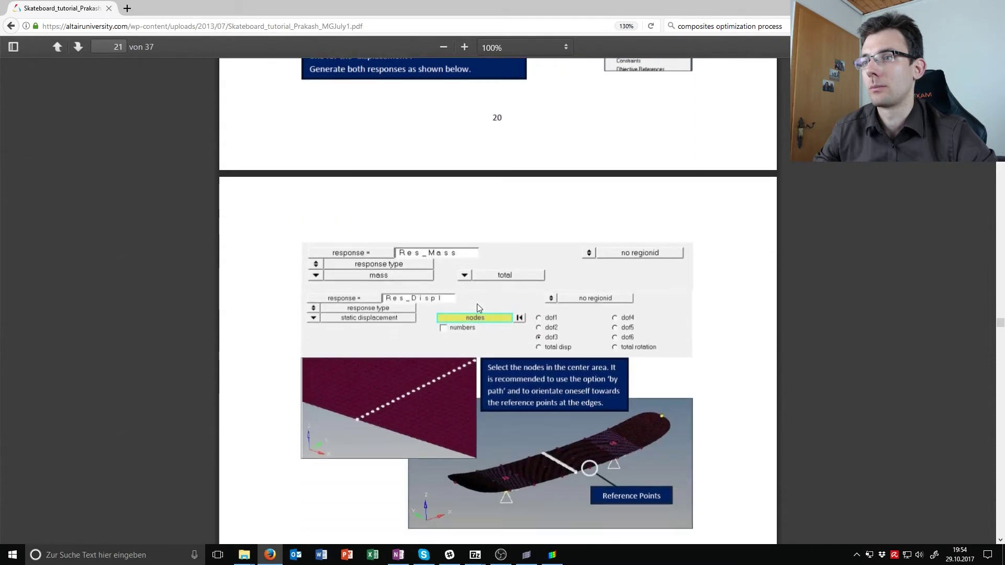
pyautogui.scroll(-5, 477, 306)
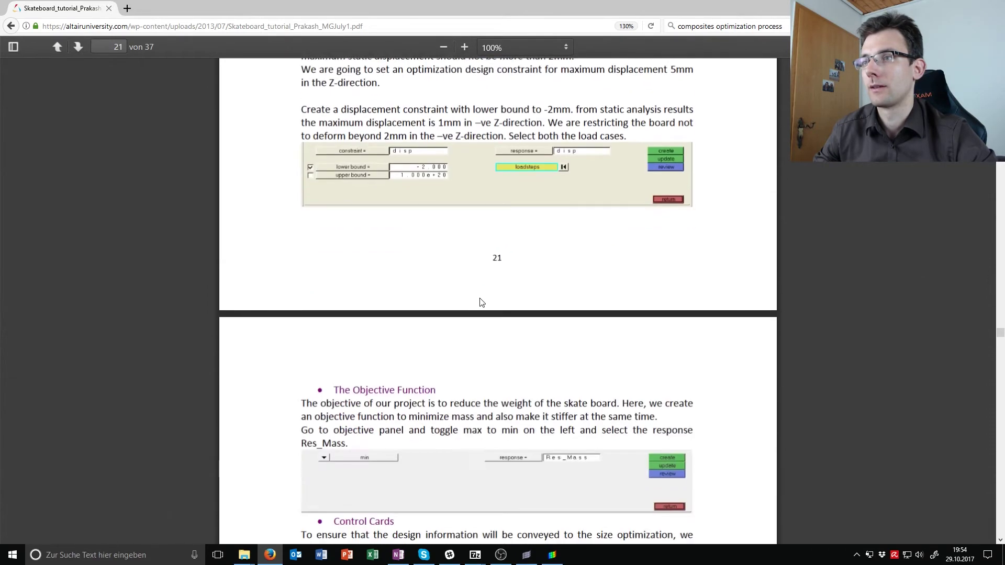
pyautogui.scroll(-4, 446, 166)
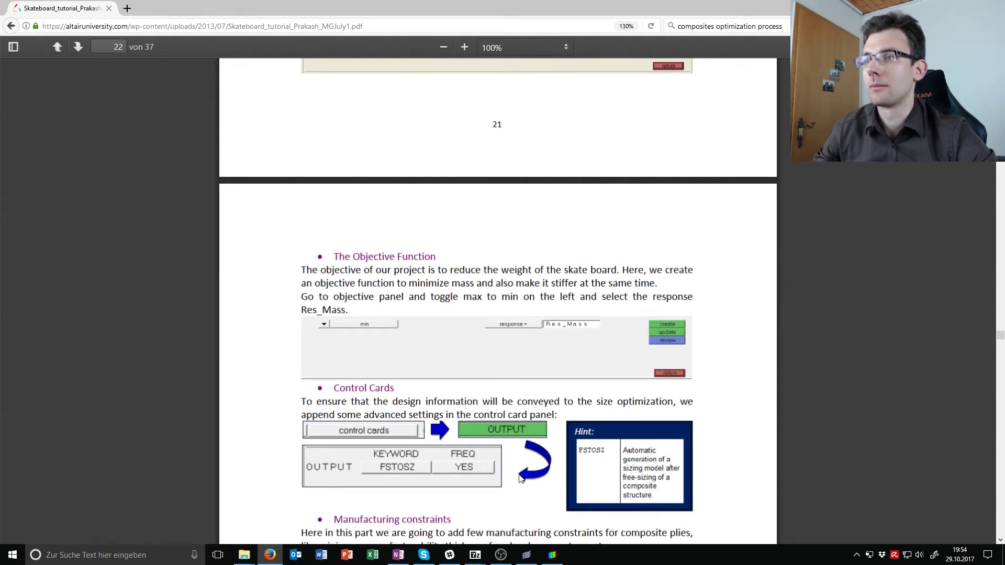
pyautogui.hotkey('alt', 'Tab')
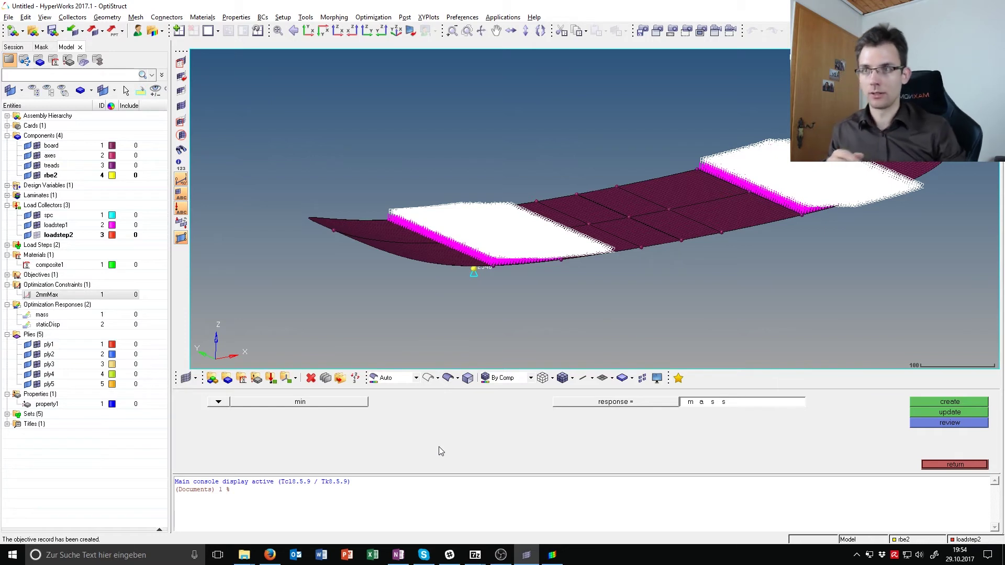
# - Add an OUTPUT control card with KEYWORD FSTOSZ and FREQ YES, then close the card editor
pyautogui.click(961, 464)
pyautogui.click(961, 465)
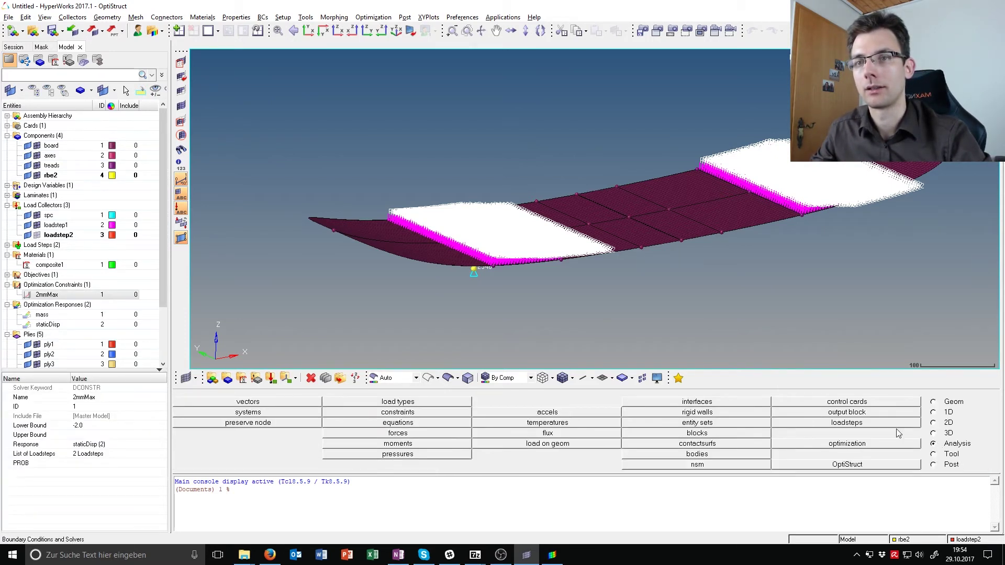
pyautogui.click(870, 403)
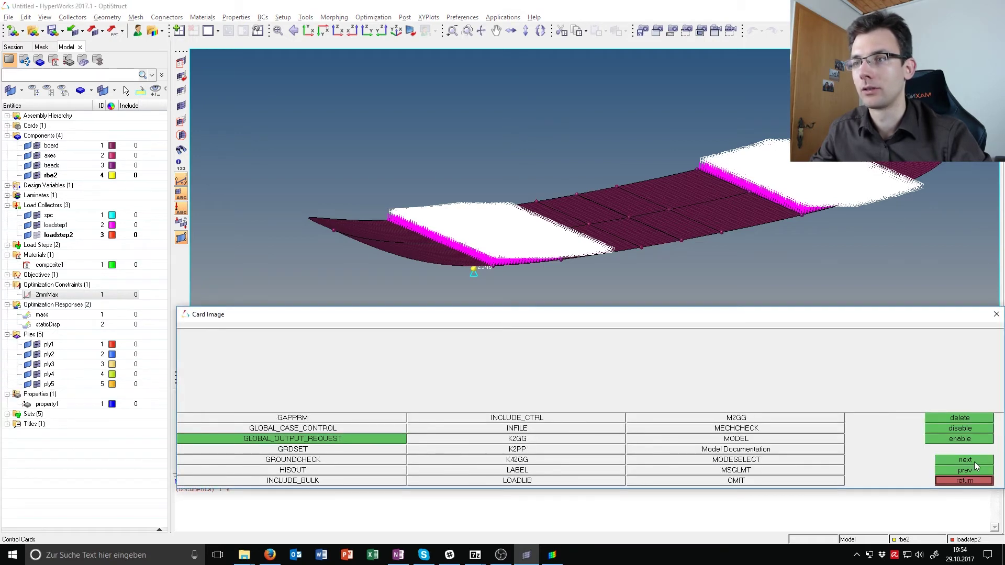
pyautogui.click(975, 461)
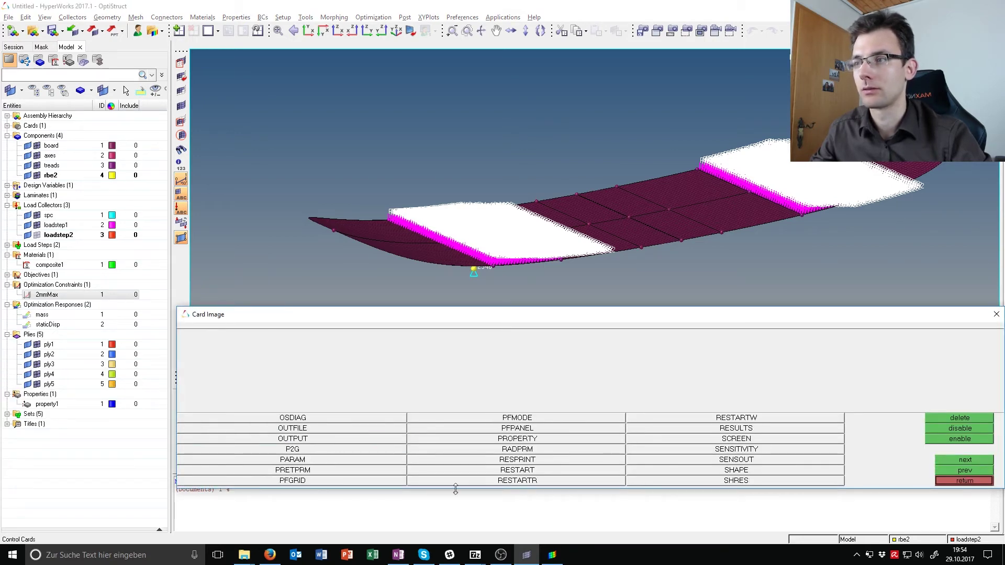
pyautogui.click(322, 442)
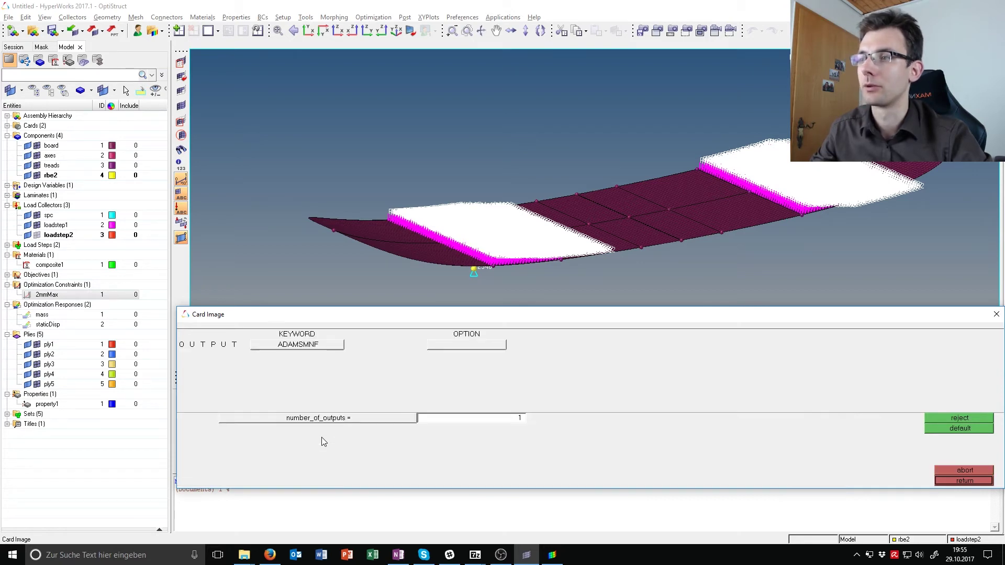
pyautogui.click(322, 347)
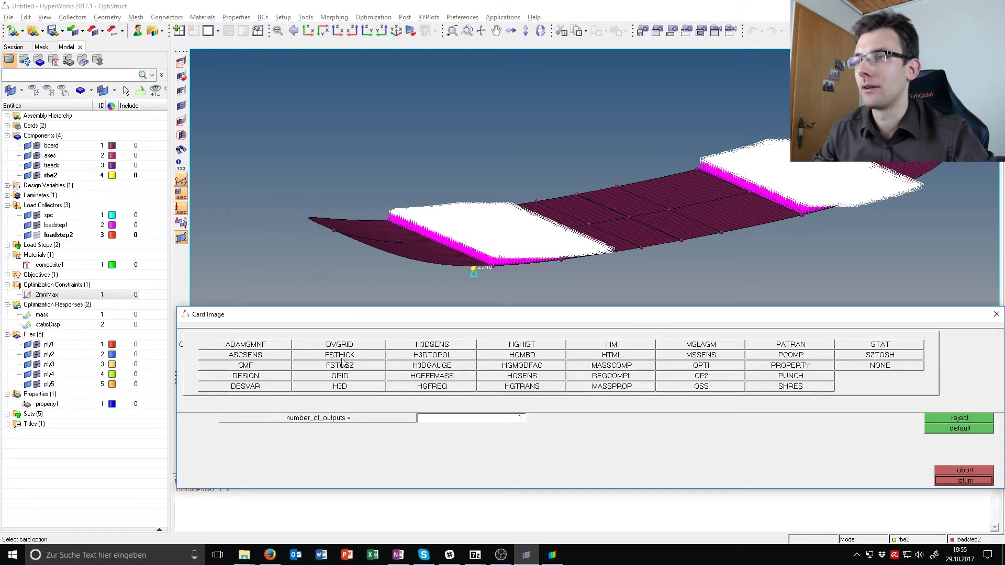
pyautogui.click(360, 367)
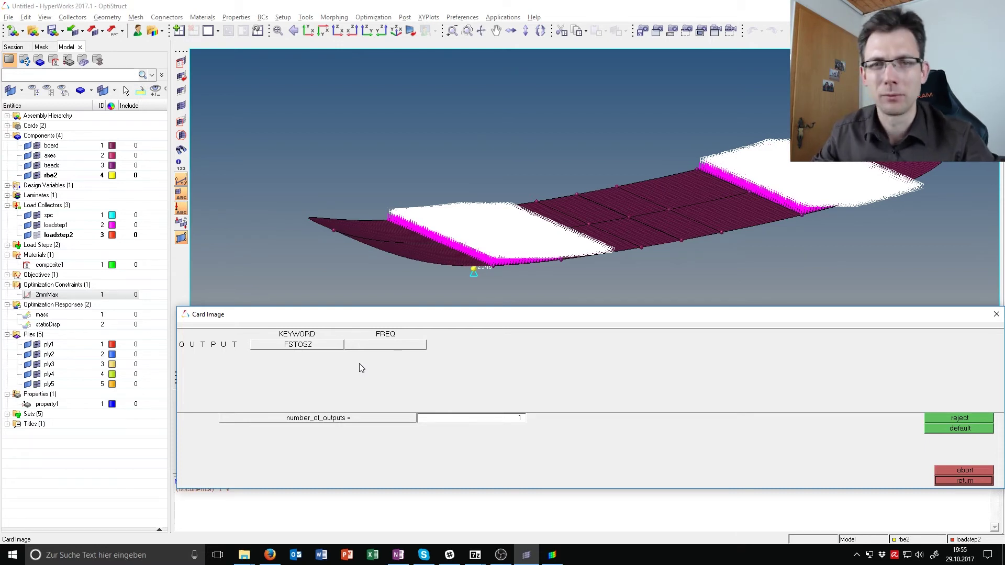
pyautogui.click(396, 345)
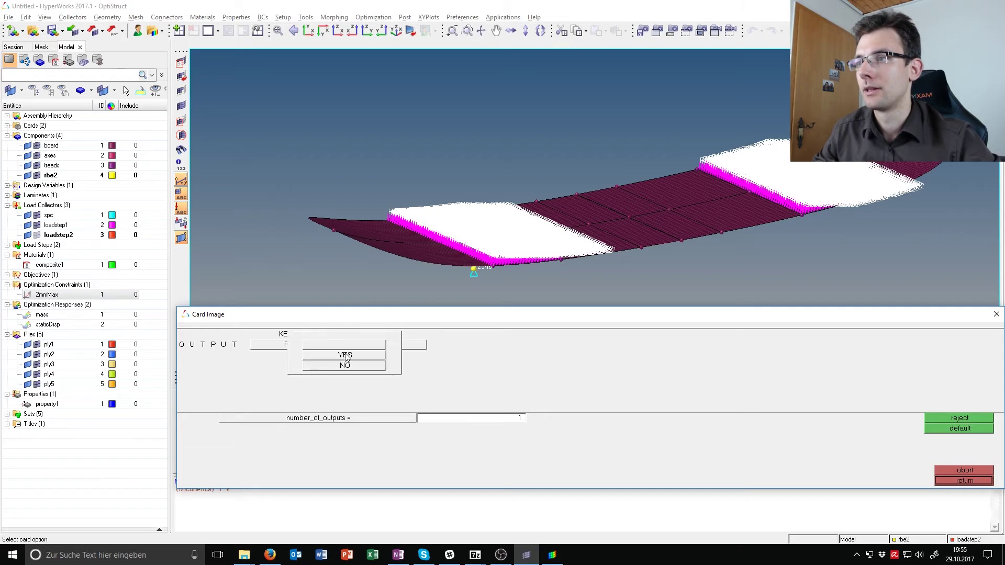
pyautogui.click(345, 356)
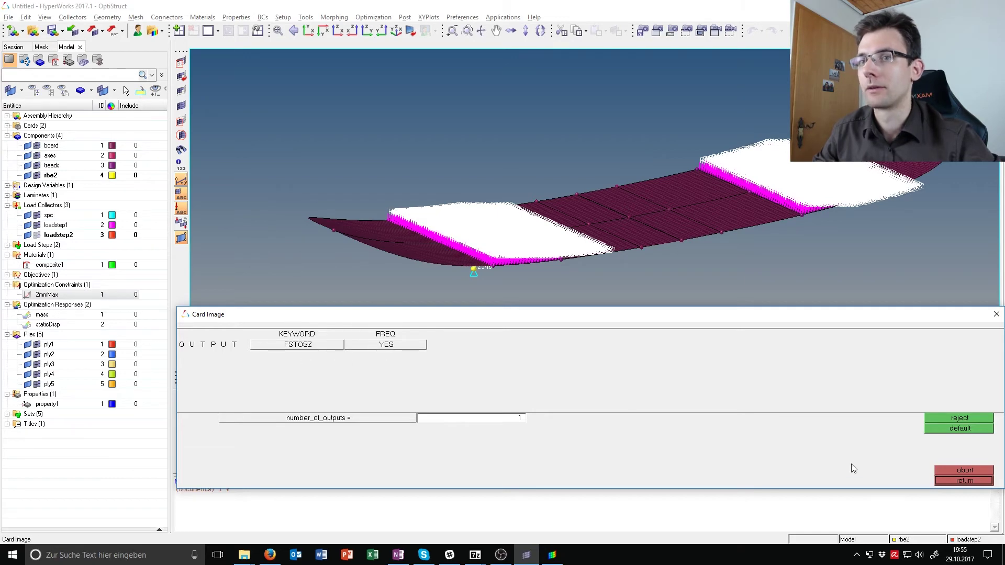
pyautogui.click(941, 479)
pyautogui.click(942, 479)
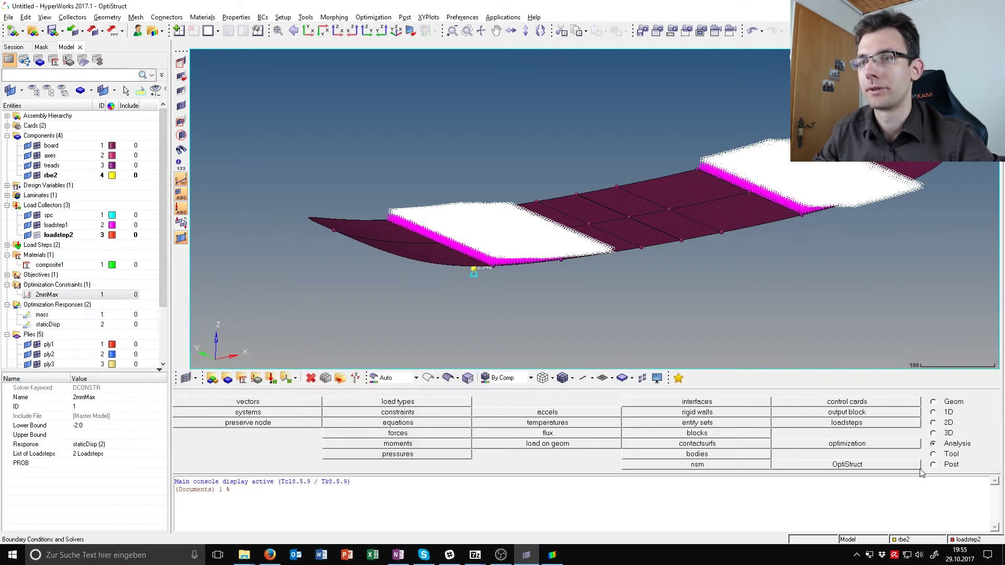
# - Read the PDF's Manufacturing constraints and Check-up & run sections on page 23, then return to HyperWorks
pyautogui.hotkey('alt', 'Tab')
pyautogui.scroll(-3, 578, 377)
pyautogui.scroll(-3, 579, 377)
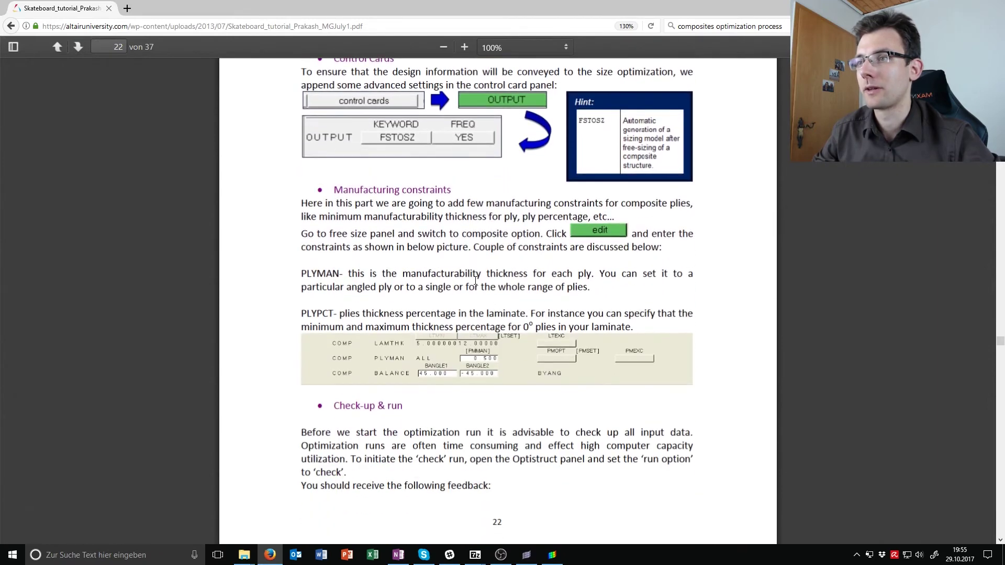
pyautogui.scroll(-5, 450, 287)
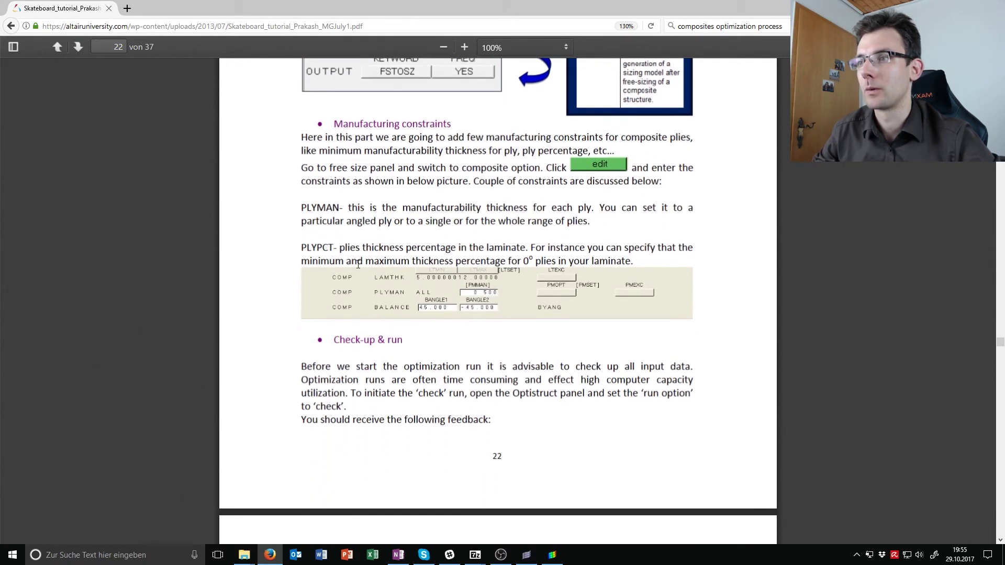
pyautogui.scroll(-3, 378, 277)
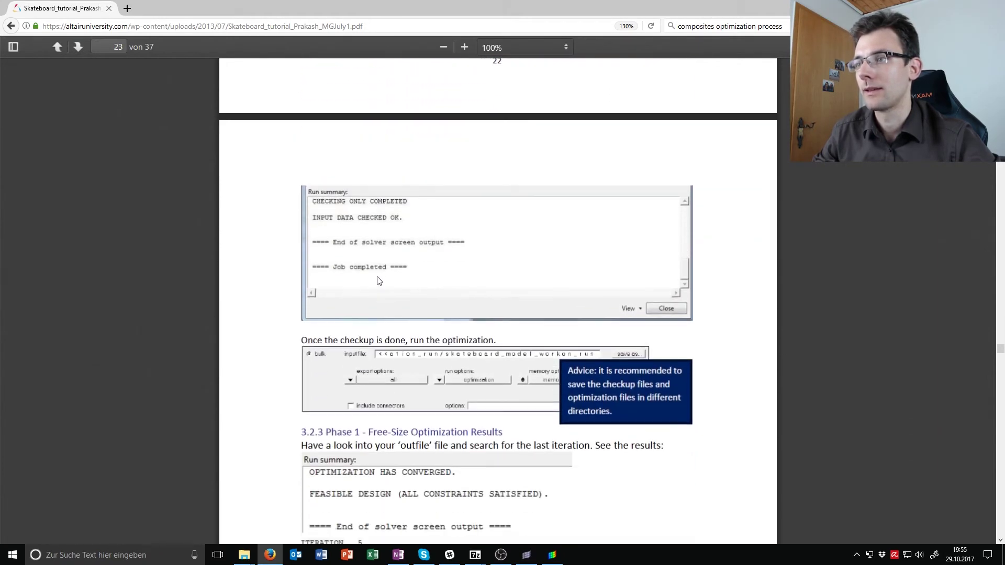
pyautogui.hotkey('alt', 'Tab')
# - Save the model as skateboard_freeSizing.fem and launch the OptiStruct optimization run
pyautogui.click(882, 464)
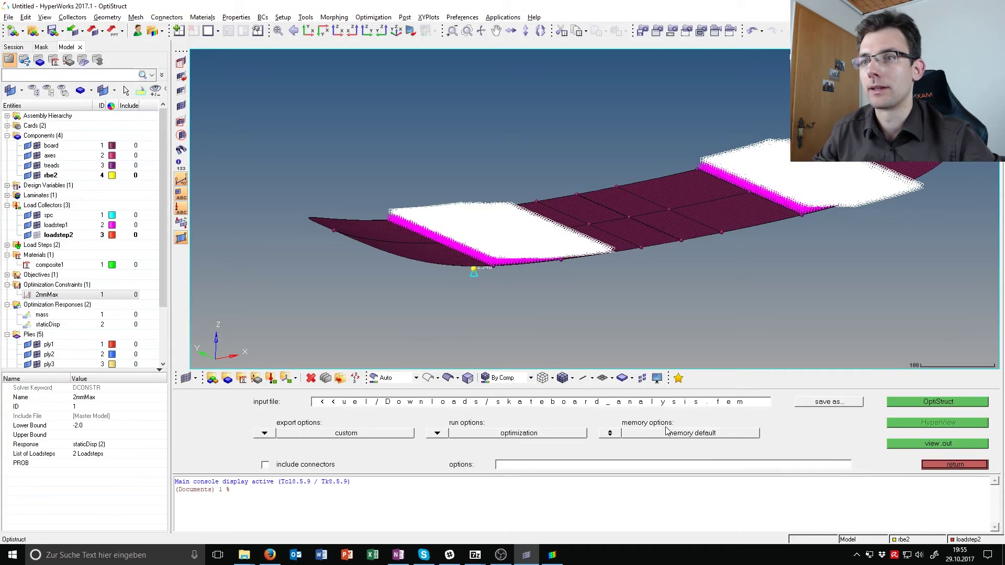
pyautogui.doubleClick(692, 406)
pyautogui.click(708, 407)
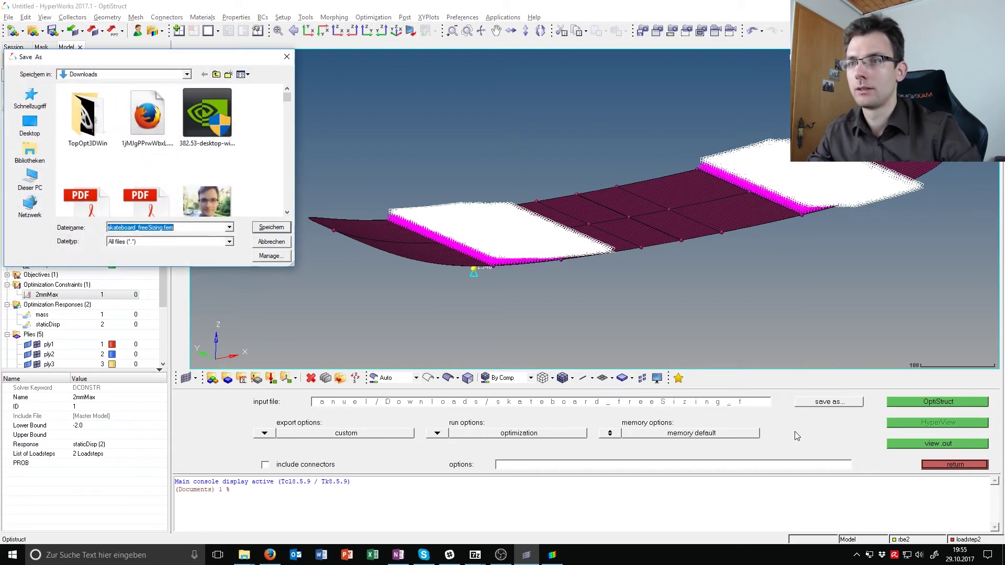
pyautogui.press('Return')
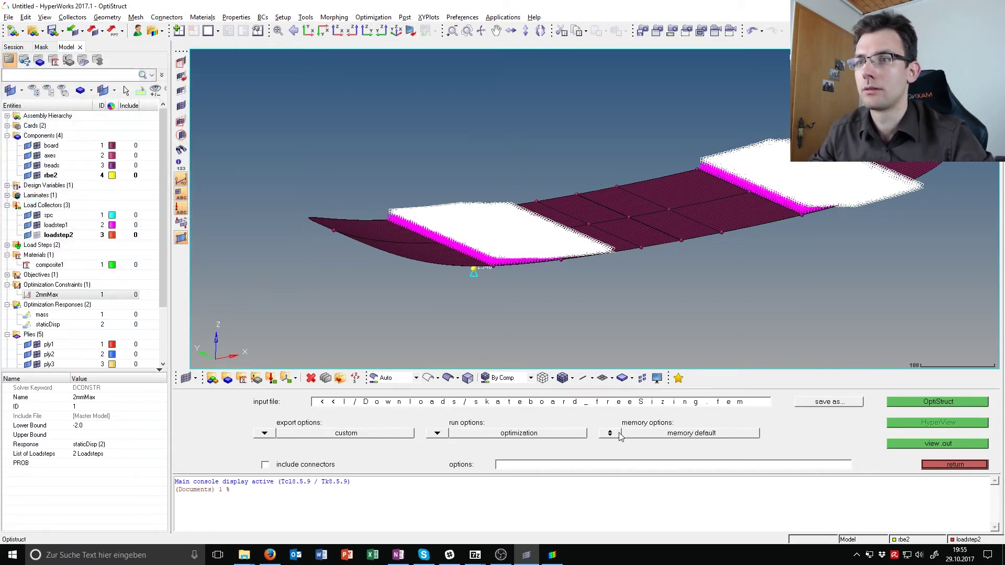
pyautogui.click(930, 406)
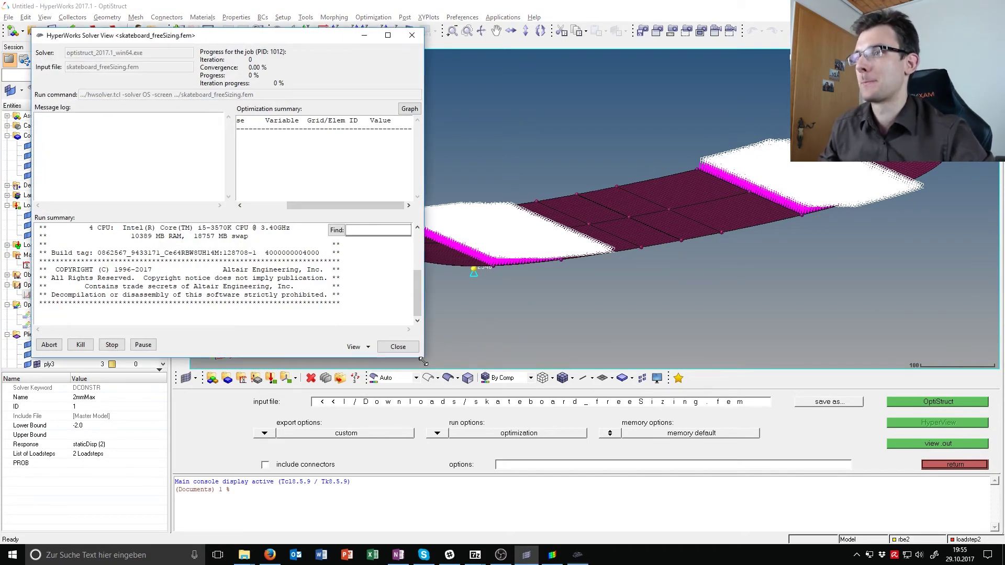
# - Enlarge the Solver View window and place the output file beside the solver summary
pyautogui.moveTo(423, 361); pyautogui.dragTo(480, 461)
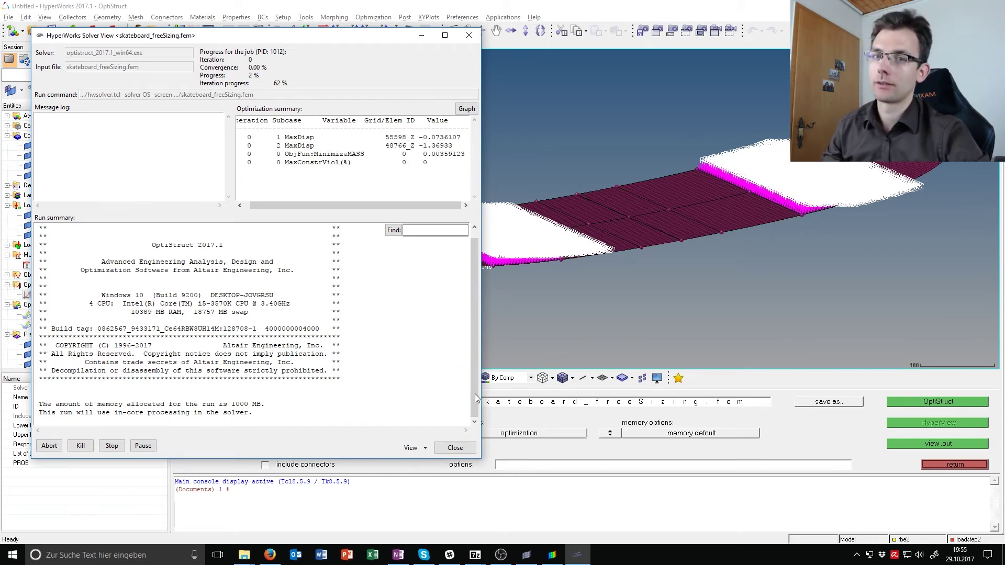
pyautogui.click(427, 445)
pyautogui.click(429, 470)
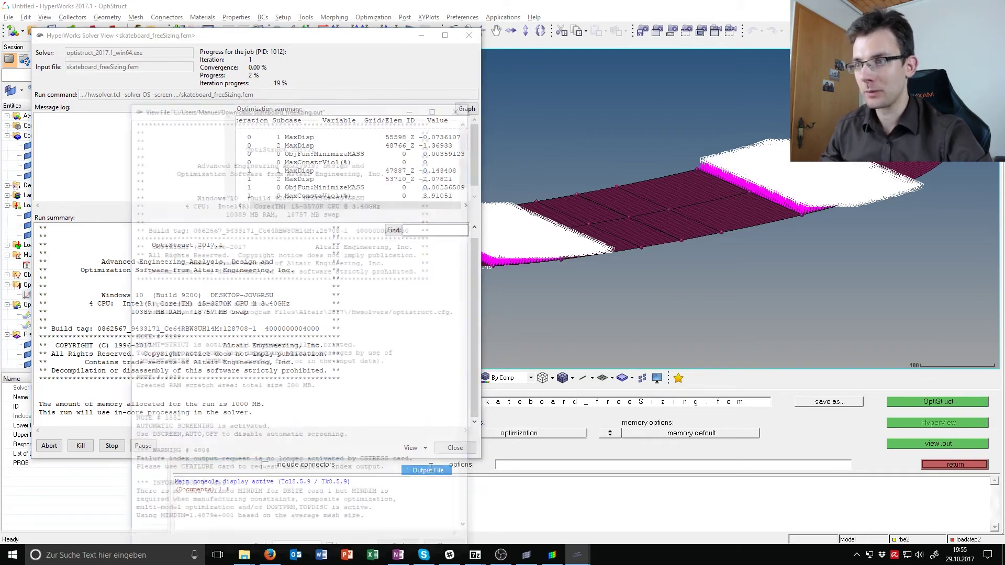
pyautogui.moveTo(329, 110); pyautogui.dragTo(731, 22)
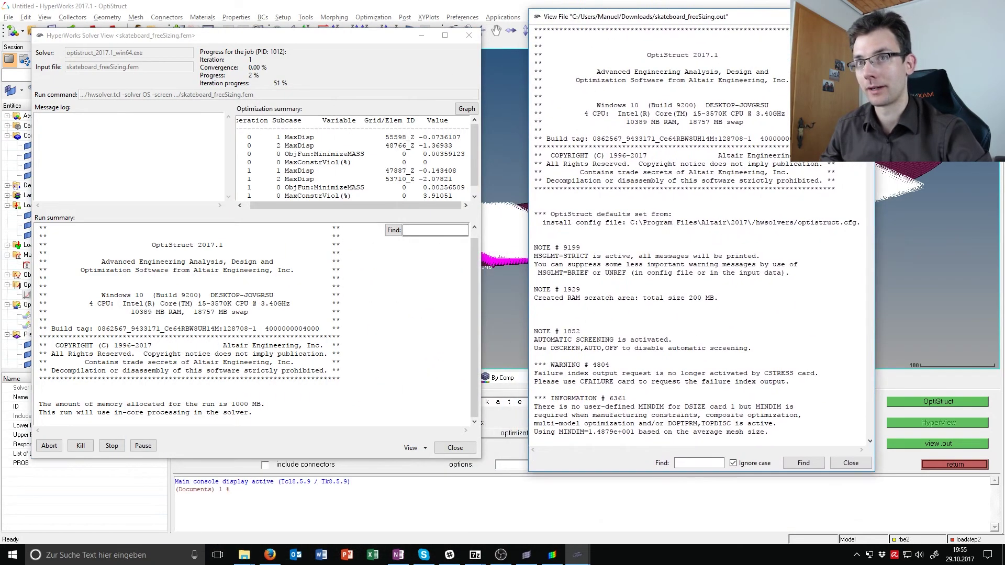
# - Scroll through skateboard_freeSizing.out and widen it to reveal the violation column
pyautogui.scroll(-3, 848, 168)
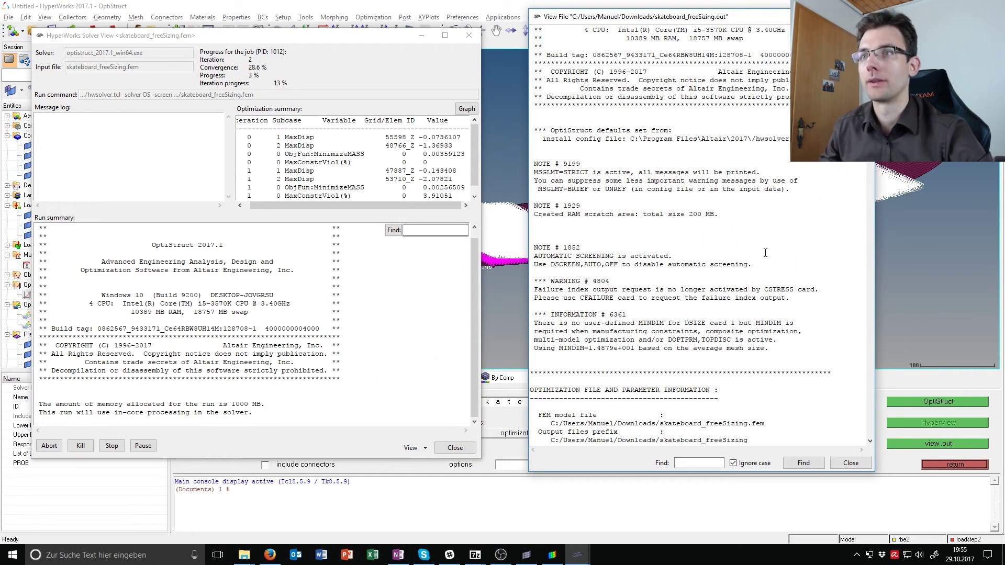
pyautogui.scroll(-13, 762, 251)
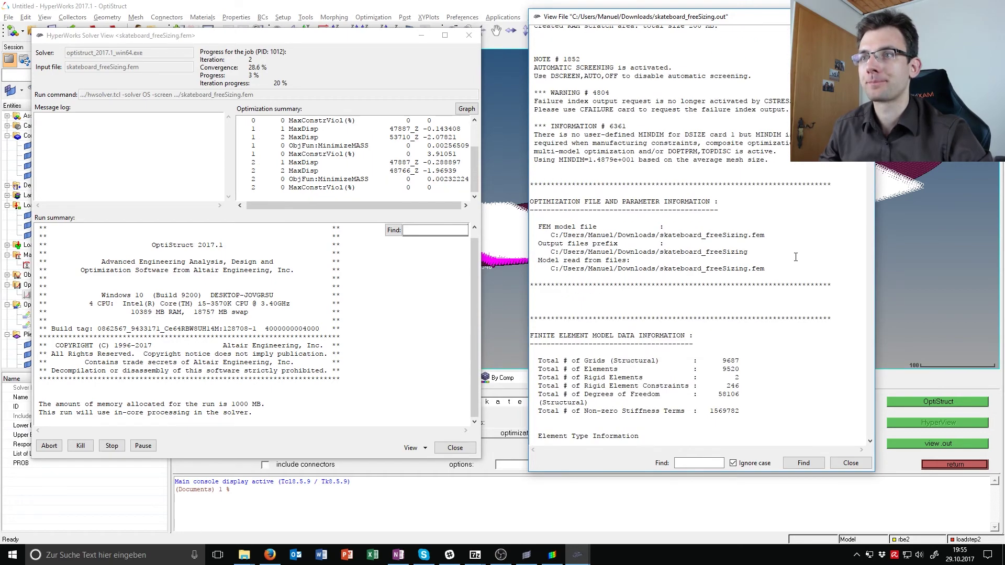
pyautogui.scroll(-20, 795, 257)
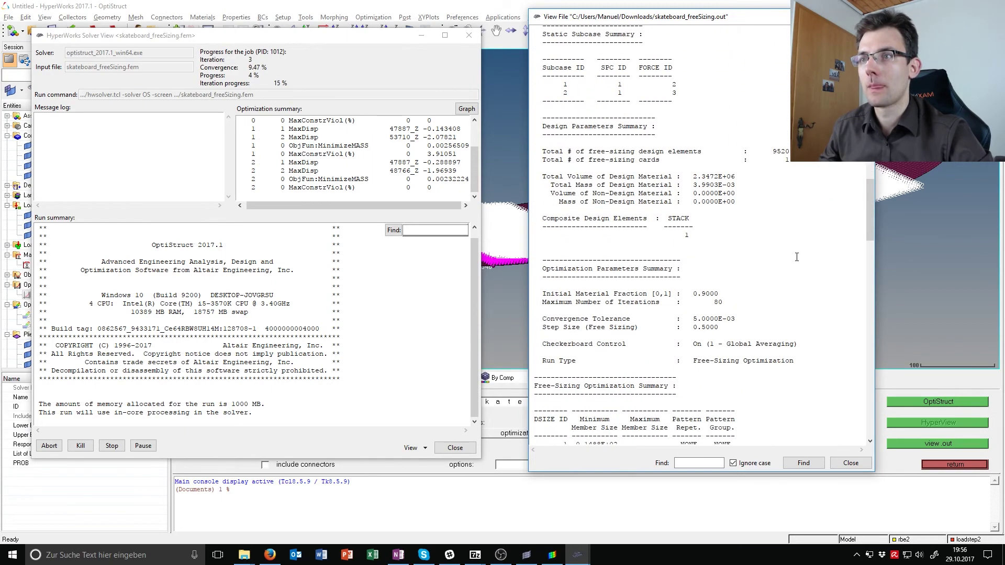
pyautogui.scroll(-20, 797, 257)
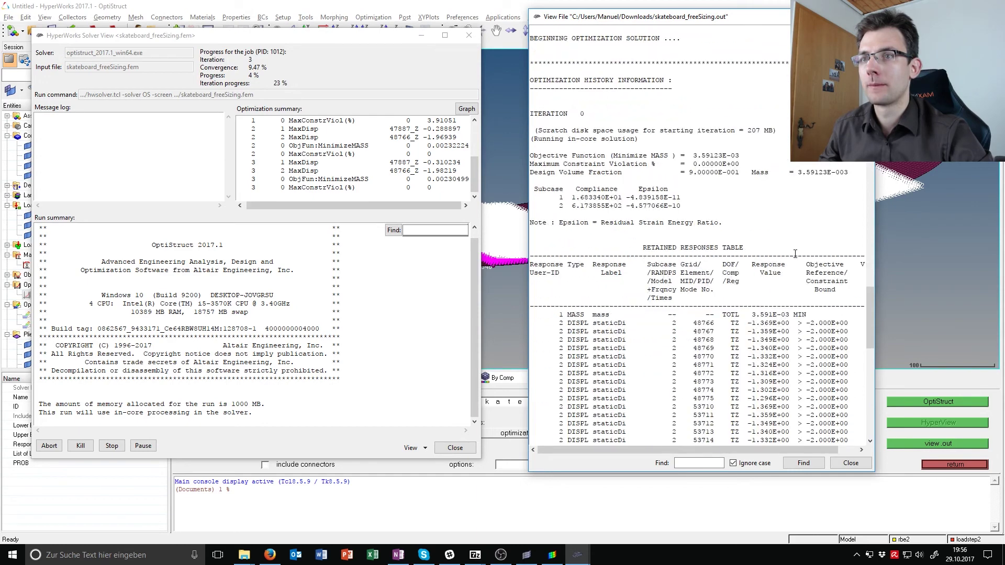
pyautogui.moveTo(874, 250); pyautogui.dragTo(1000, 276)
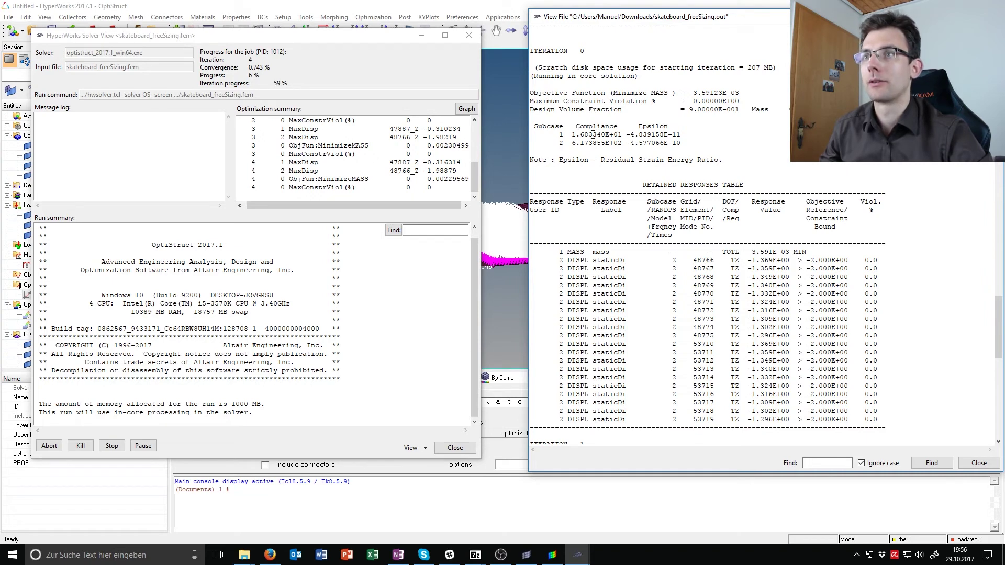
# - Review the MaxConstrViol(%) convergence graph, then open skateboard_freeSizing_des.h3d in HyperView
pyautogui.press('Escape')
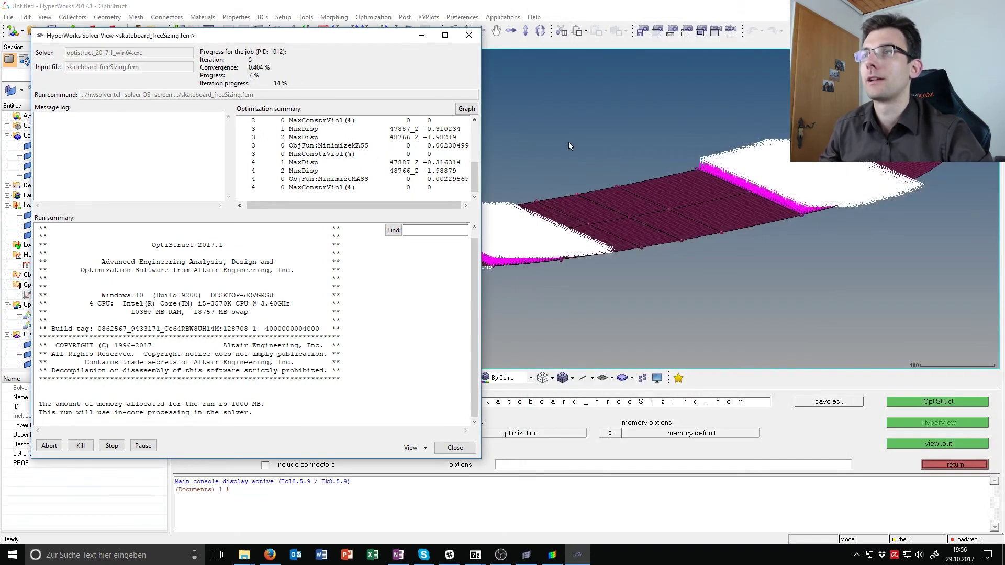
pyautogui.click(467, 108)
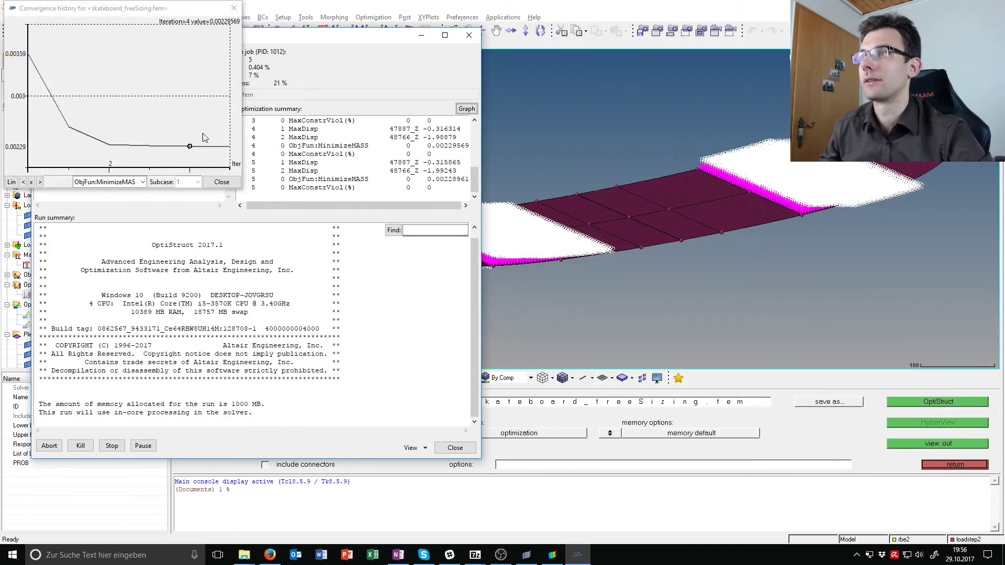
pyautogui.click(130, 184)
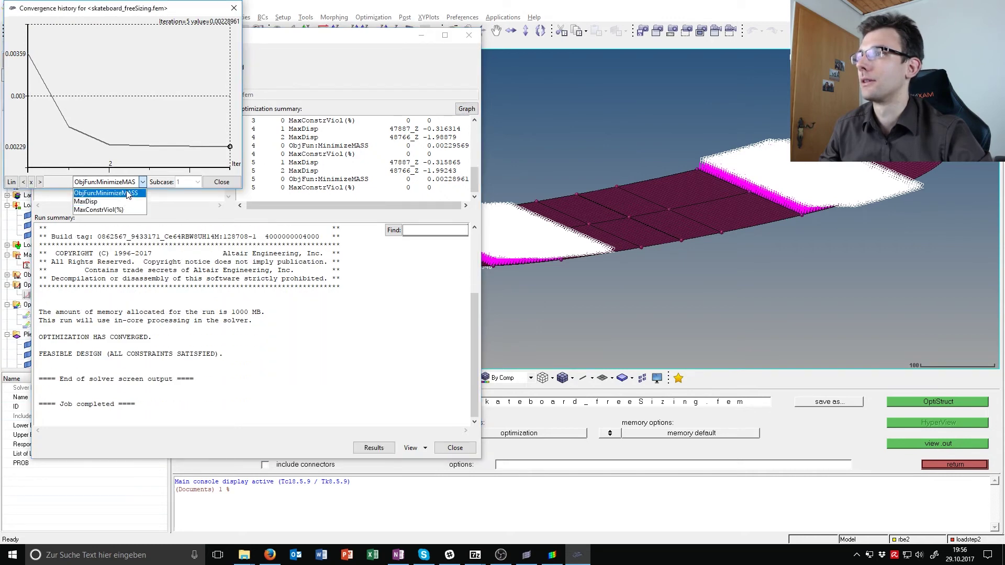
pyautogui.click(119, 210)
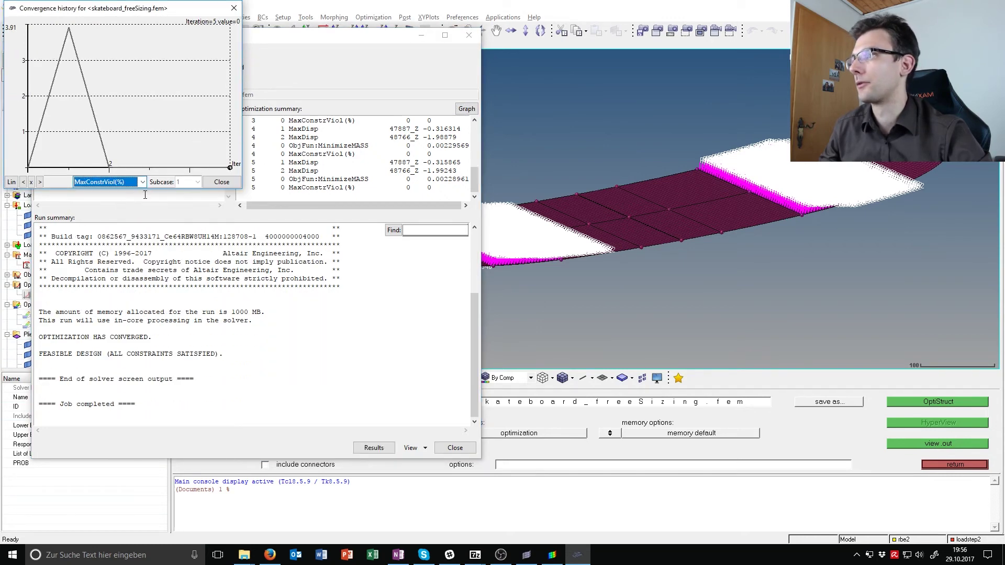
pyautogui.moveTo(71, 32)
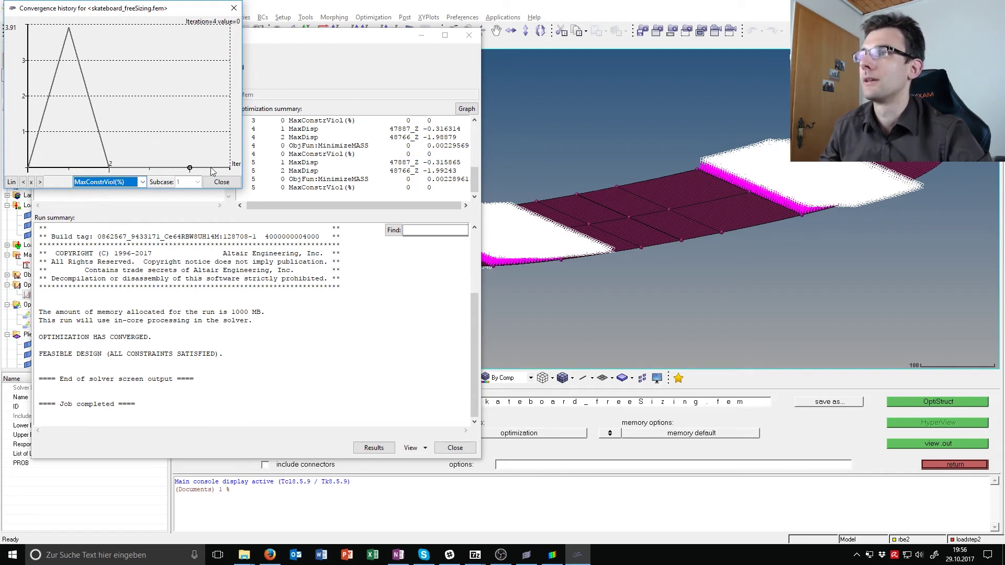
pyautogui.click(233, 185)
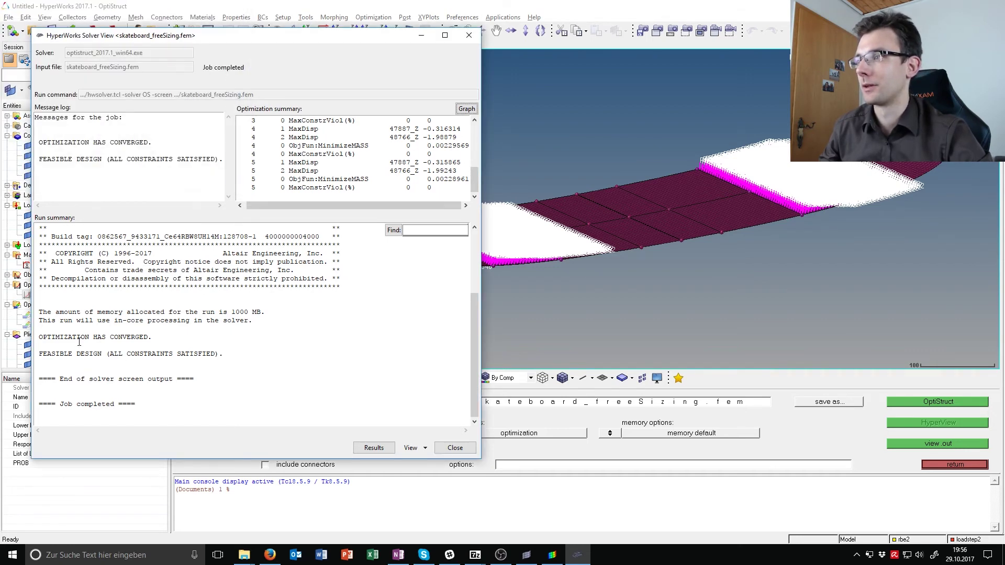
pyautogui.click(373, 447)
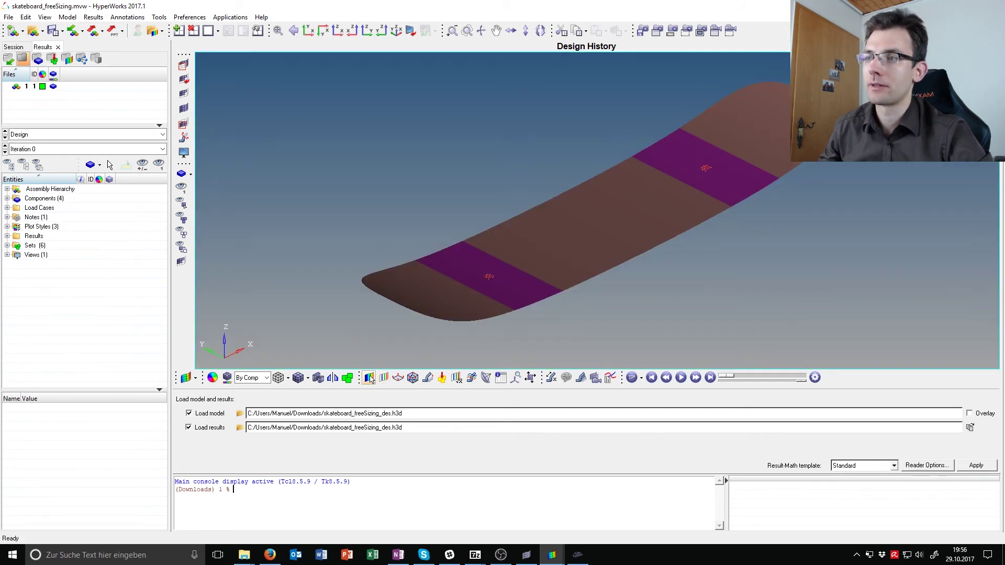
# - Contour Element Thicknesses at iteration 5, showing a 5 to 10 range
pyautogui.click(370, 378)
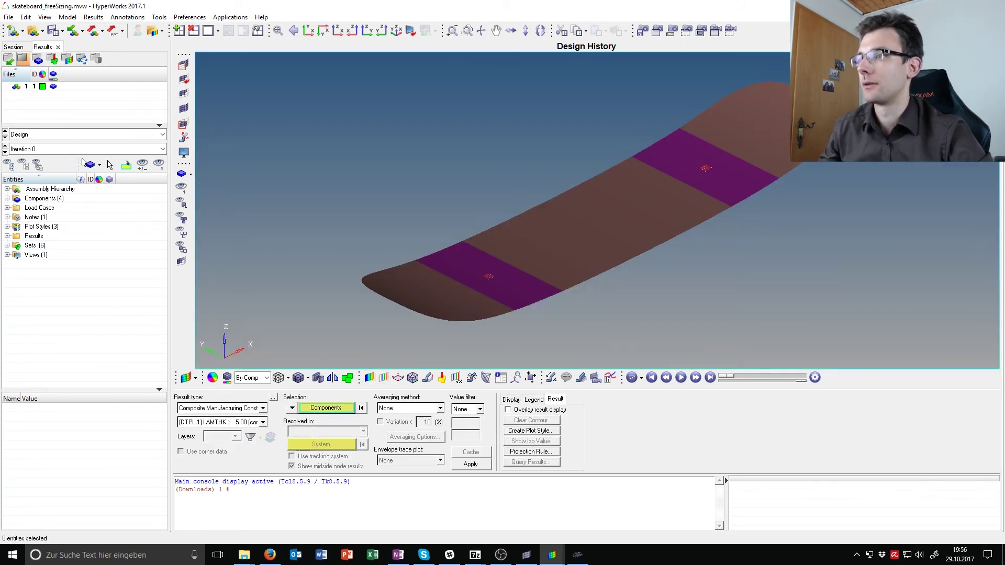
pyautogui.click(262, 408)
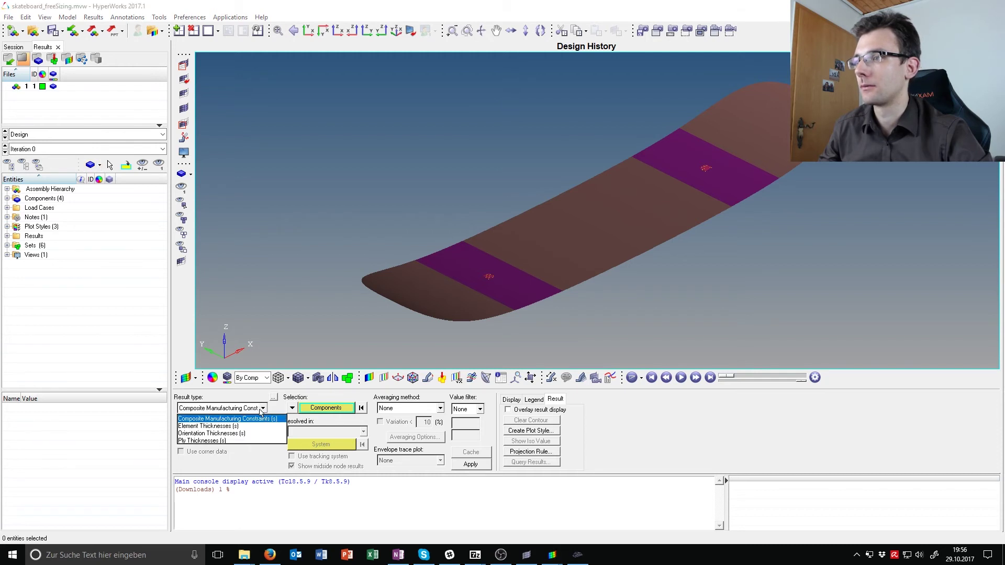
pyautogui.click(220, 425)
pyautogui.click(471, 464)
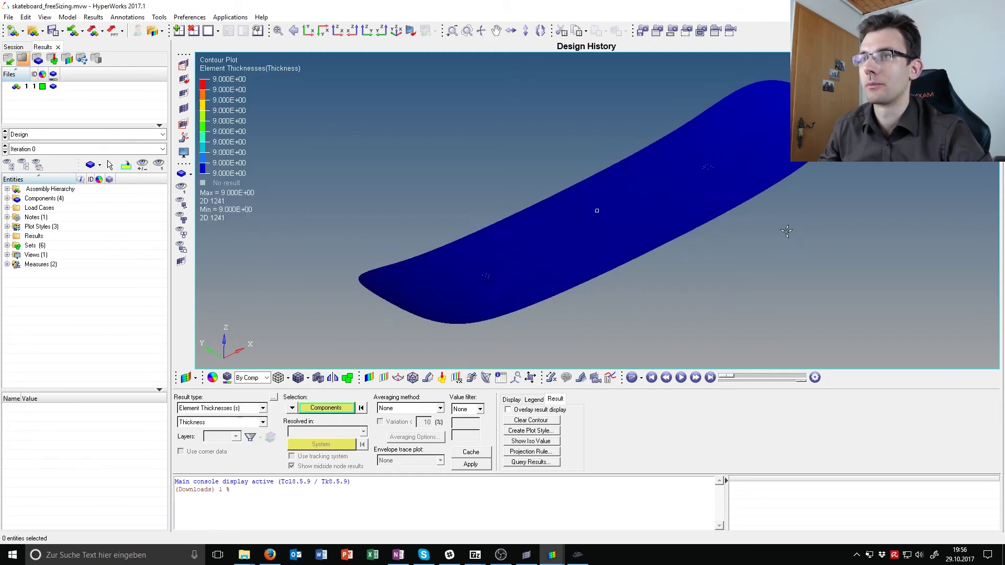
pyautogui.keyDown('ctrl'); pyautogui.moveTo(594, 211); pyautogui.dragTo(557, 247); pyautogui.keyUp('ctrl')
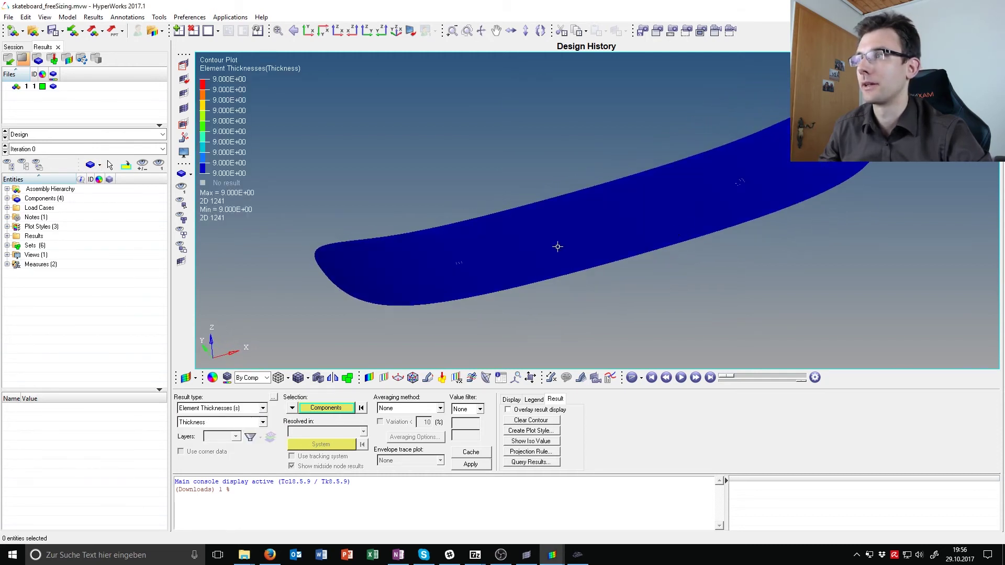
pyautogui.click(4, 147)
pyautogui.moveTo(654, 208)
pyautogui.keyDown('ctrl'); pyautogui.mouseDown()
pyautogui.moveTo(722, 218)
pyautogui.moveTo(639, 250)
pyautogui.moveTo(728, 235)
pyautogui.mouseUp(); pyautogui.keyUp('ctrl')
pyautogui.keyDown('ctrl'); pyautogui.moveTo(683, 267); pyautogui.dragTo(550, 309); pyautogui.keyUp('ctrl')
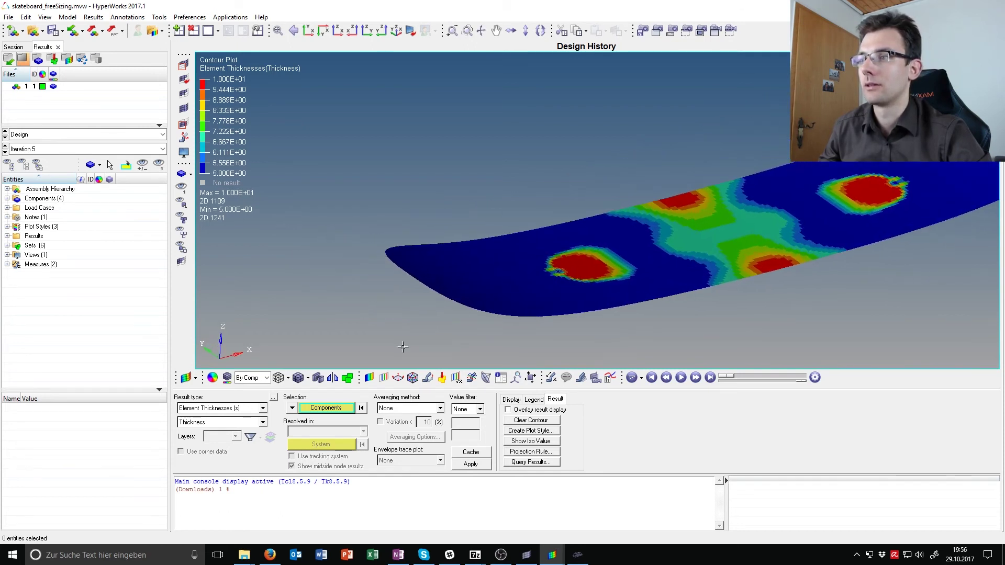
# - Contour the Composite Manufacturing Constraint LAMTHK > 5.00 violation
pyautogui.click(214, 423)
pyautogui.click(214, 432)
pyautogui.click(222, 409)
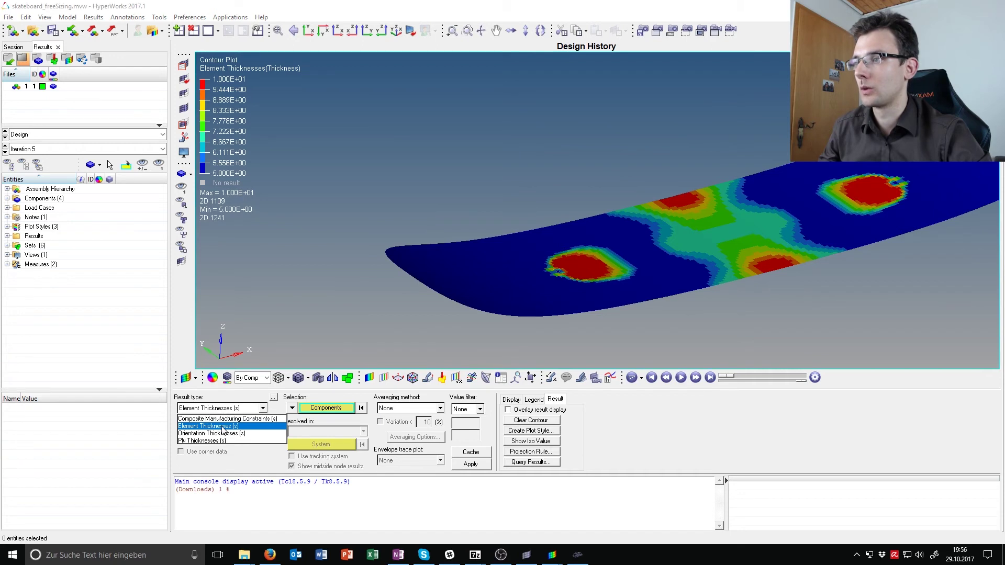
pyautogui.click(223, 419)
pyautogui.click(225, 422)
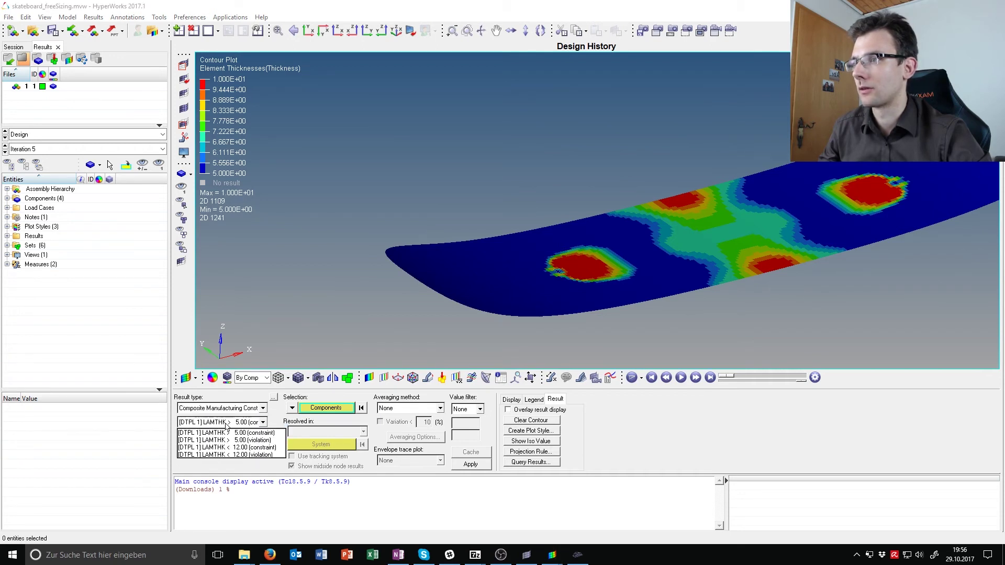
pyautogui.click(225, 440)
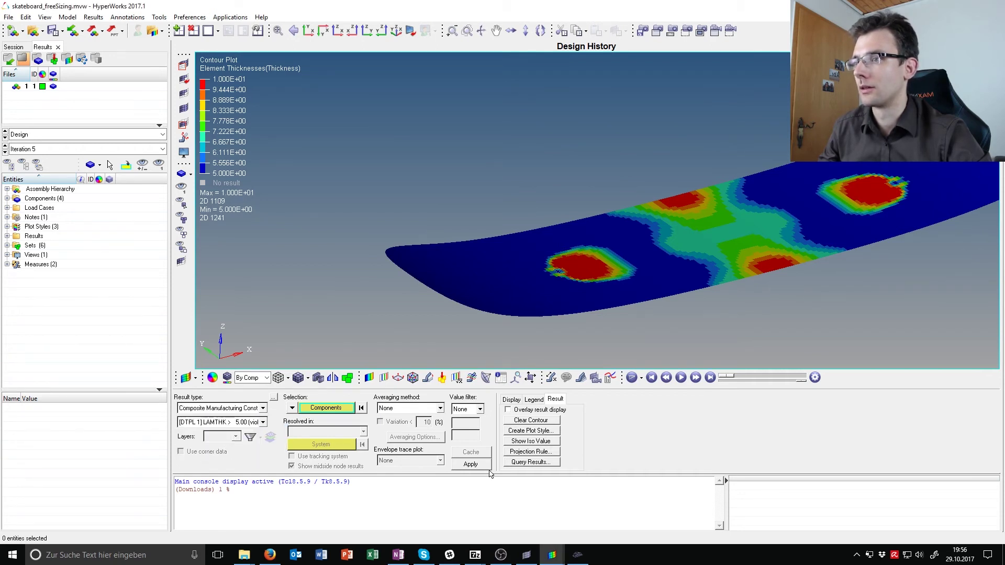
pyautogui.click(483, 464)
# - Contour the LAMTHK < 12.00 manufacturing constraint result
pyautogui.click(258, 410)
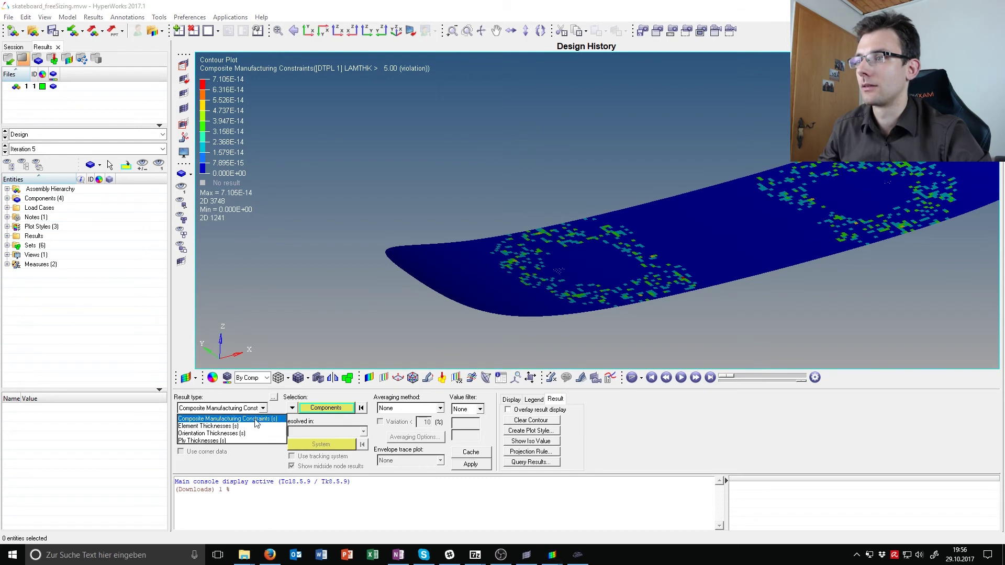
pyautogui.click(255, 422)
pyautogui.click(255, 422)
pyautogui.click(247, 449)
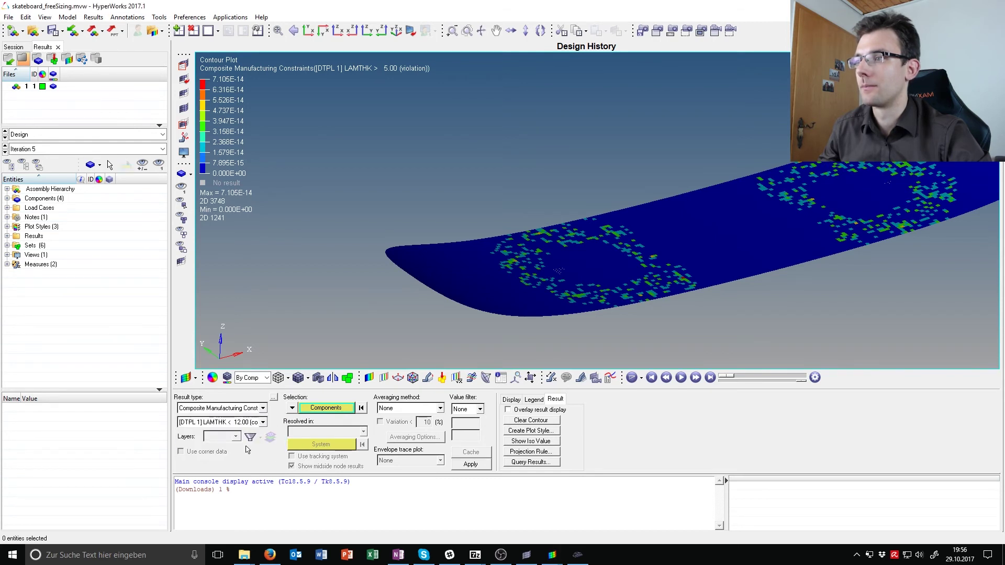
pyautogui.click(477, 466)
pyautogui.keyDown('ctrl'); pyautogui.moveTo(459, 353); pyautogui.dragTo(539, 314); pyautogui.keyUp('ctrl')
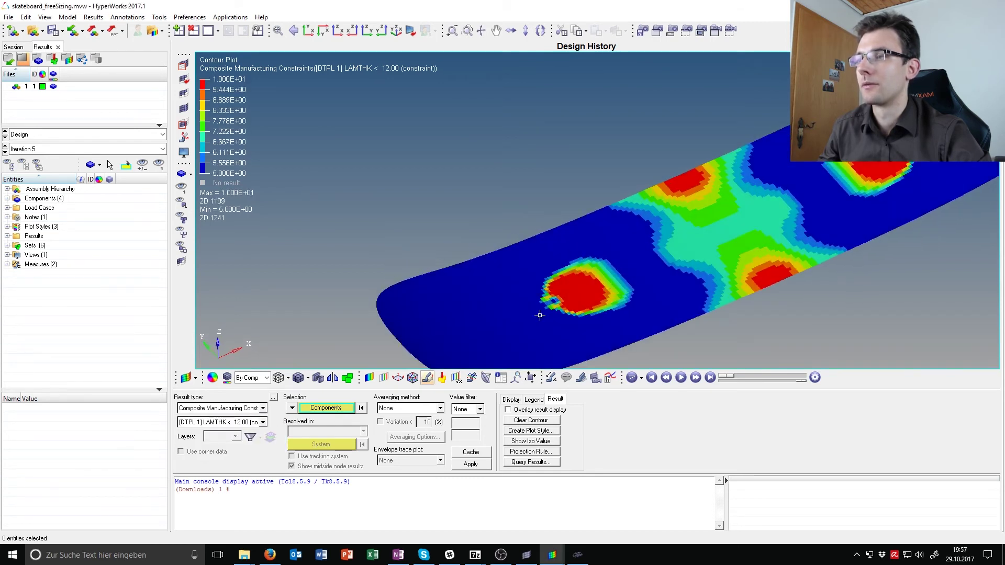
# - Display the Orientation Thicknesses contour on the board
pyautogui.click(186, 410)
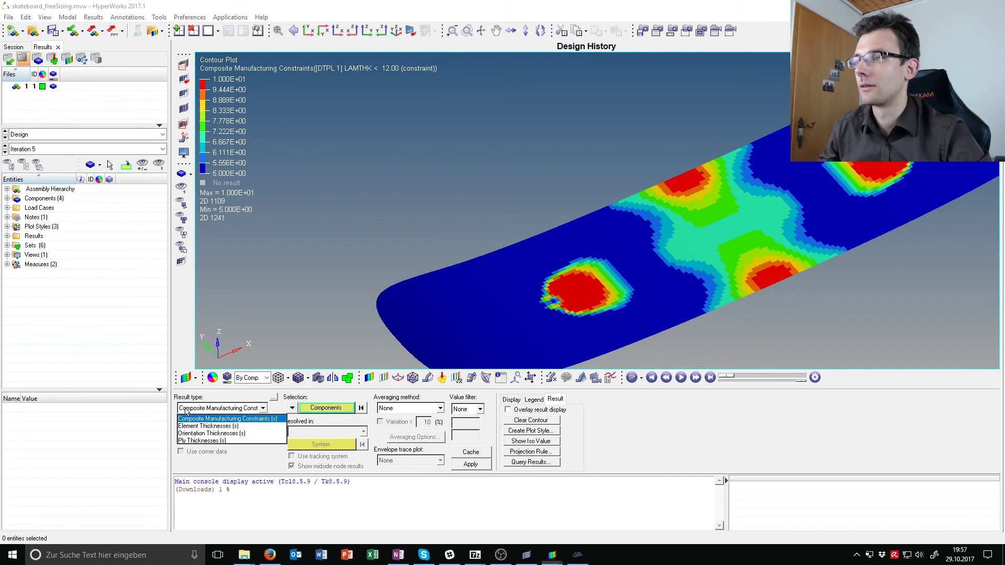
pyautogui.click(221, 434)
pyautogui.click(482, 468)
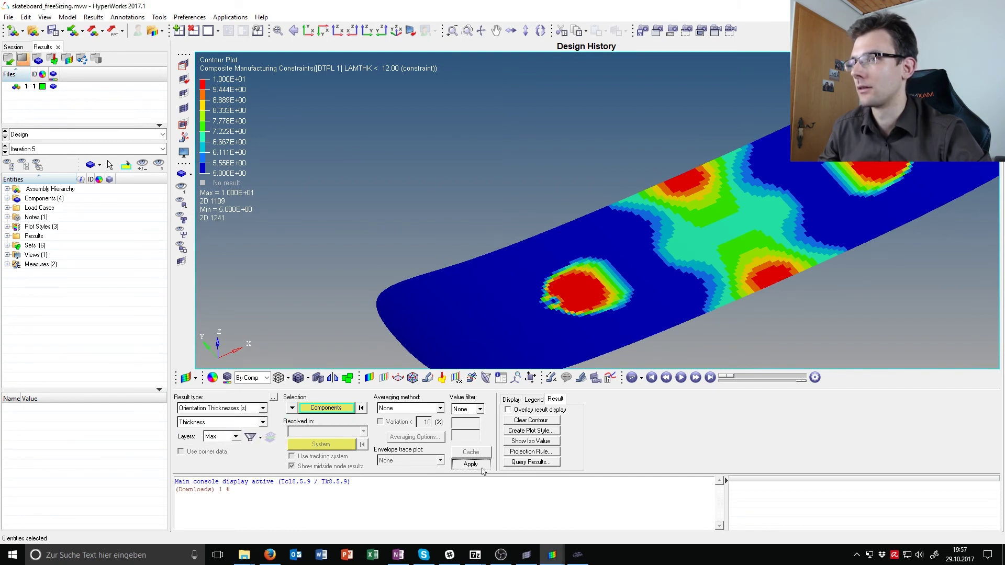
pyautogui.keyDown('ctrl'); pyautogui.moveTo(513, 314); pyautogui.dragTo(560, 239); pyautogui.keyUp('ctrl')
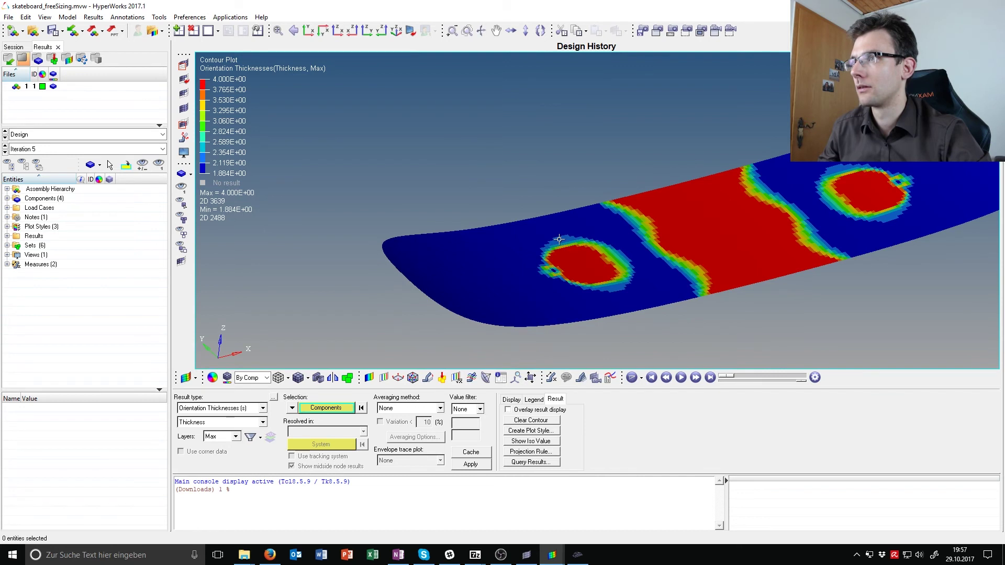
# - Display the Ply Thicknesses contour with the default Max layer, 1.0 to 2.0
pyautogui.click(226, 410)
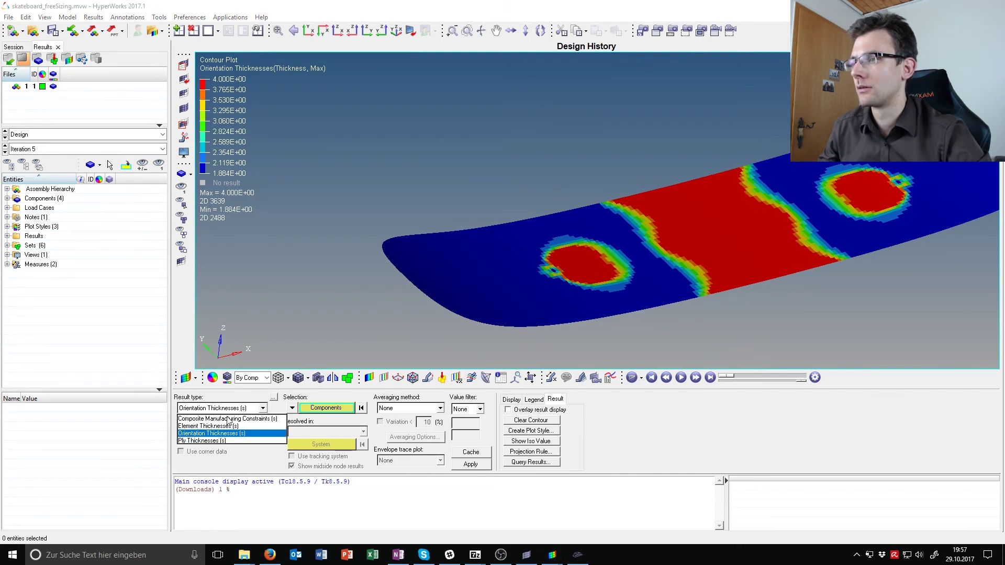
pyautogui.click(224, 443)
pyautogui.click(226, 424)
pyautogui.click(226, 432)
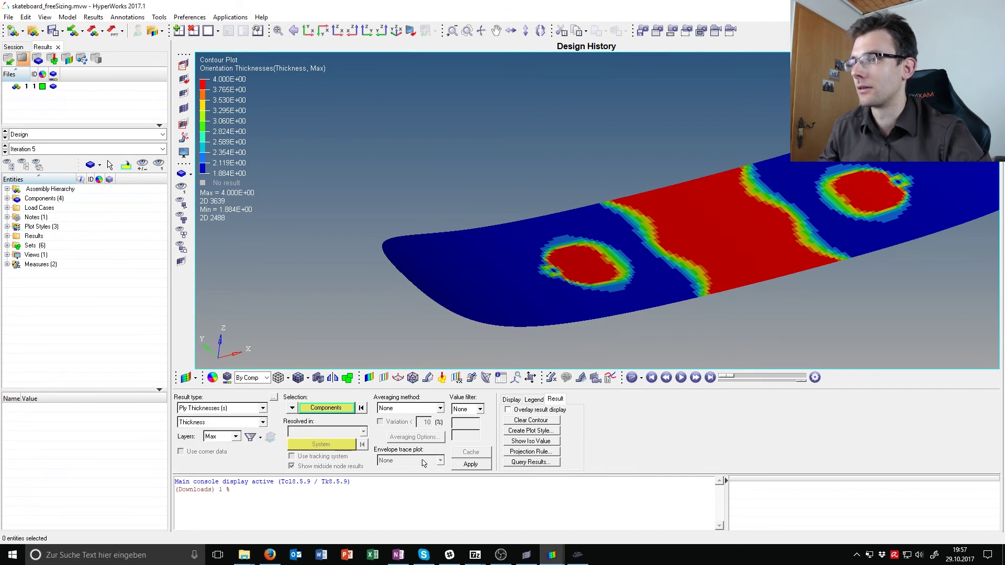
pyautogui.click(478, 466)
pyautogui.keyDown('ctrl'); pyautogui.moveTo(449, 361); pyautogui.dragTo(533, 190); pyautogui.keyUp('ctrl')
pyautogui.keyDown('ctrl'); pyautogui.moveTo(533, 189); pyautogui.dragTo(625, 197, button='right'); pyautogui.keyUp('ctrl')
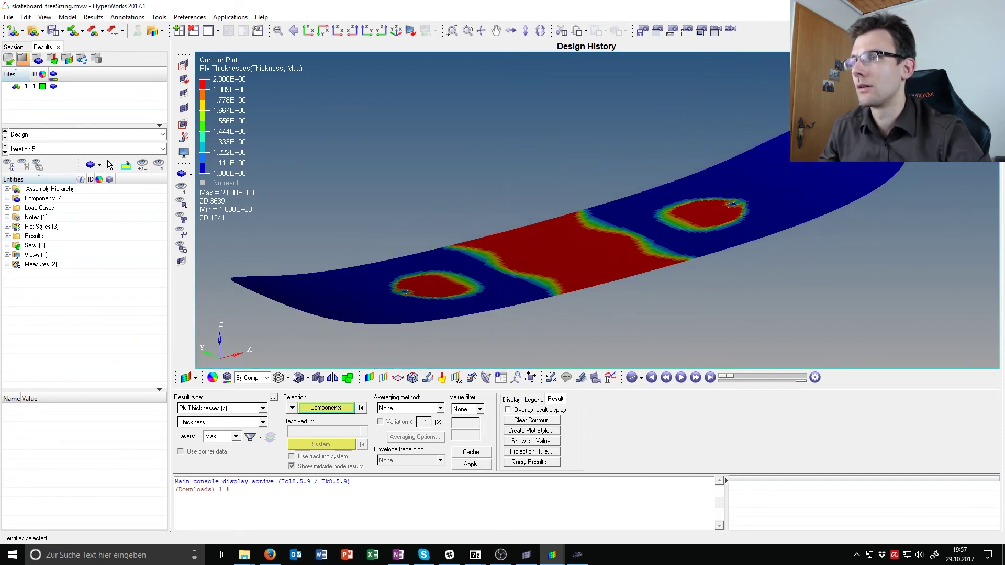
# - Briefly try Composite Manufacturing Constraints, then set the result type back to Ply Thicknesses
pyautogui.click(262, 408)
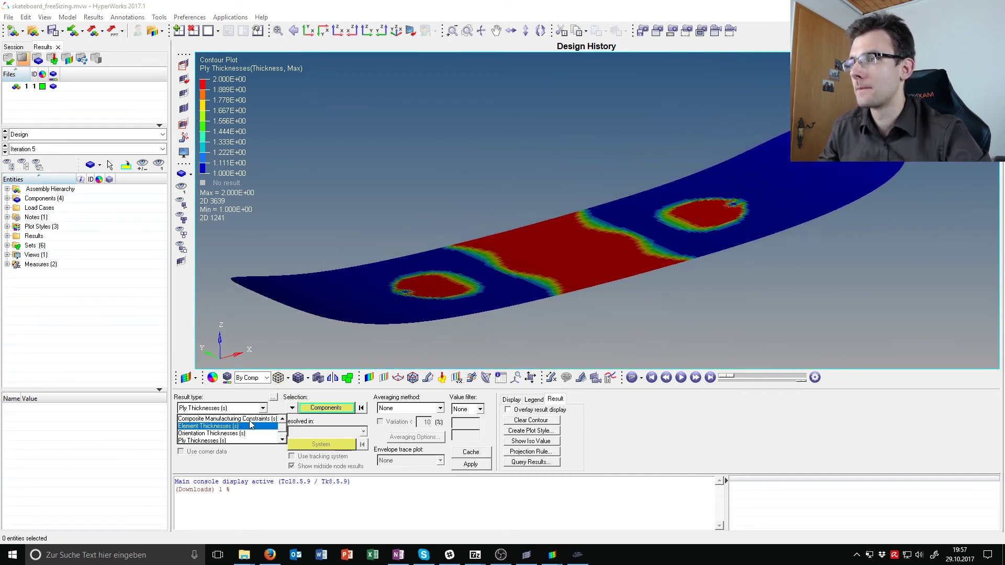
pyautogui.click(254, 420)
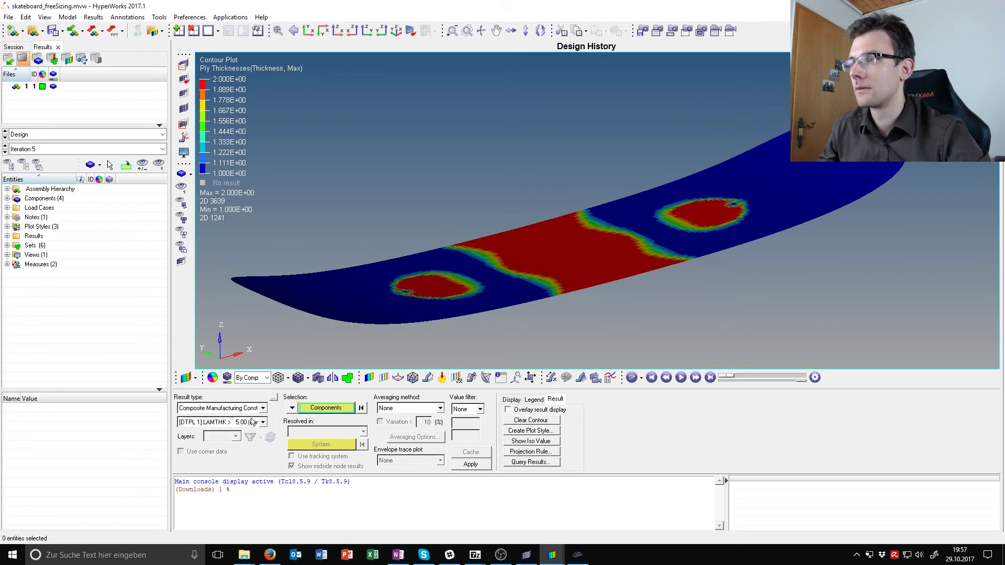
pyautogui.click(262, 422)
pyautogui.click(258, 423)
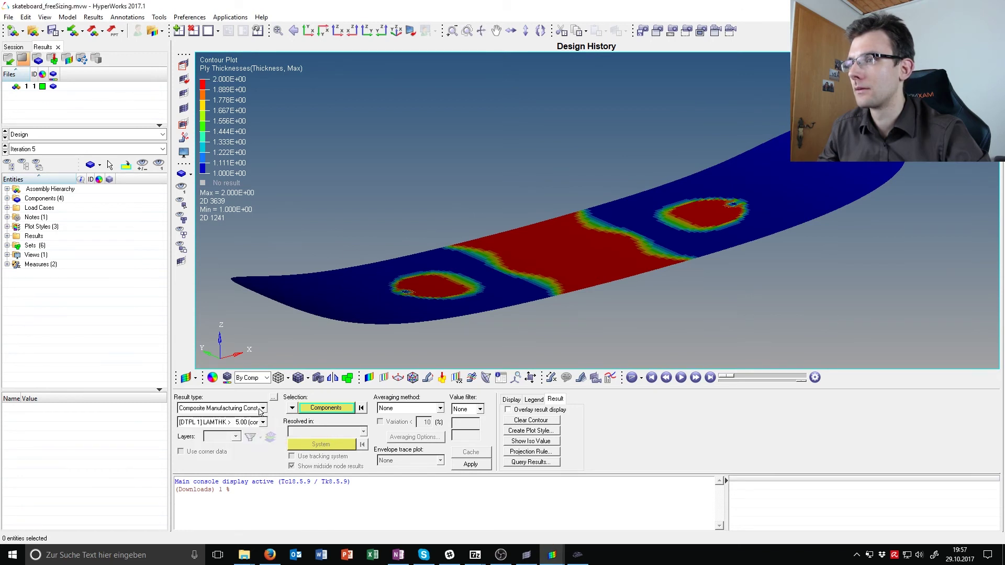
pyautogui.click(262, 408)
pyautogui.click(255, 438)
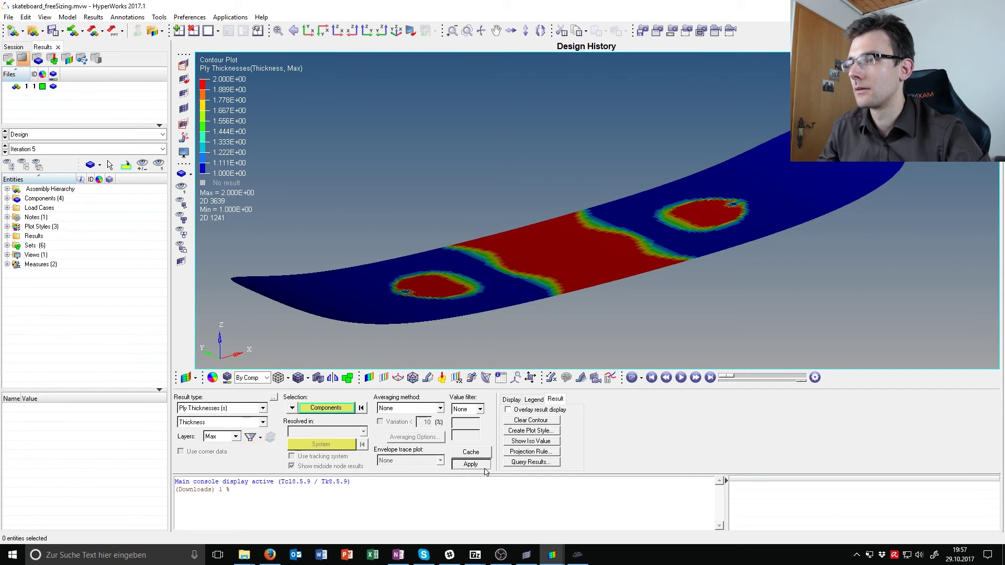
# - Plot the ply1 and ply2 thickness contours in turn
pyautogui.click(228, 437)
pyautogui.scroll(-3, 225, 459)
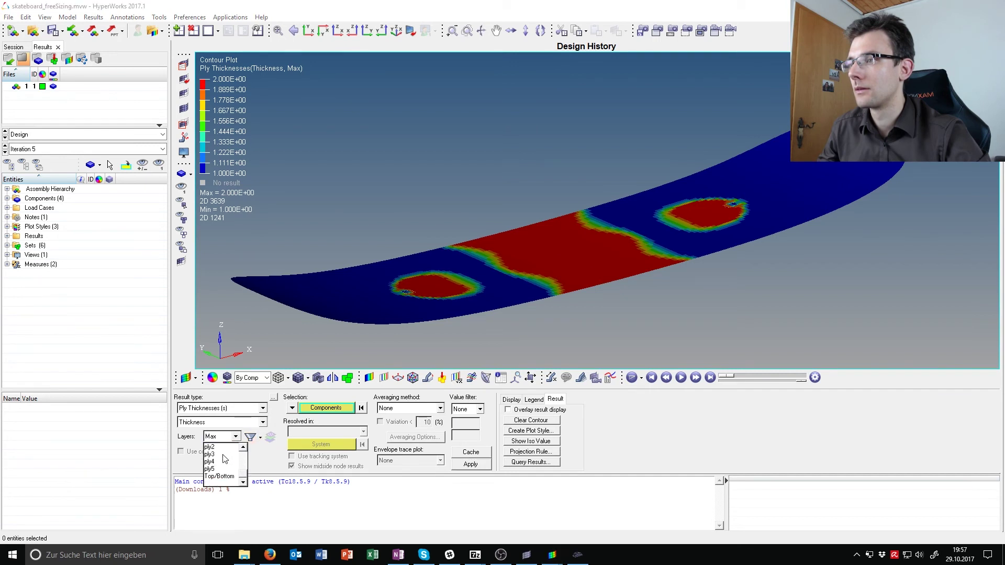
pyautogui.click(227, 438)
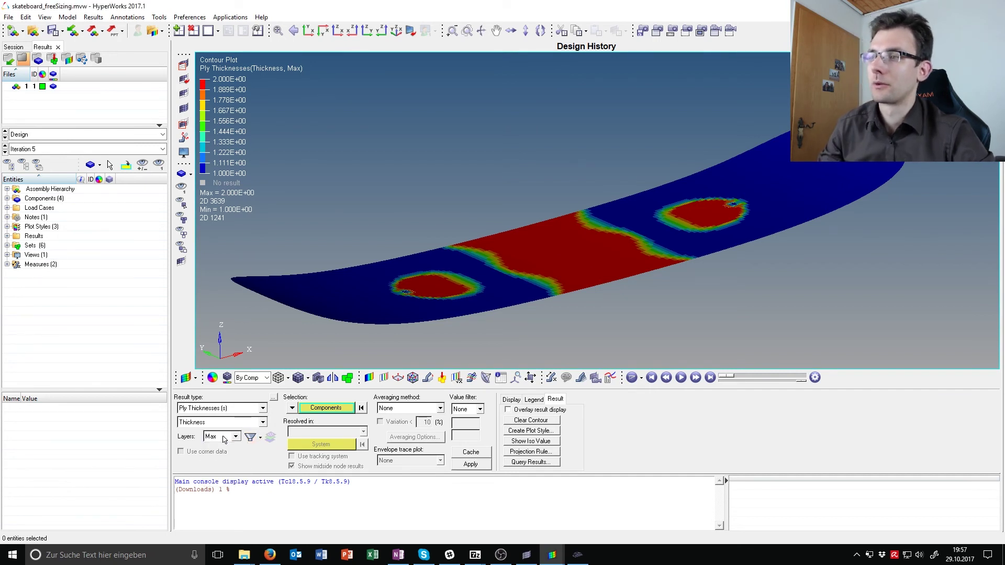
pyautogui.click(227, 438)
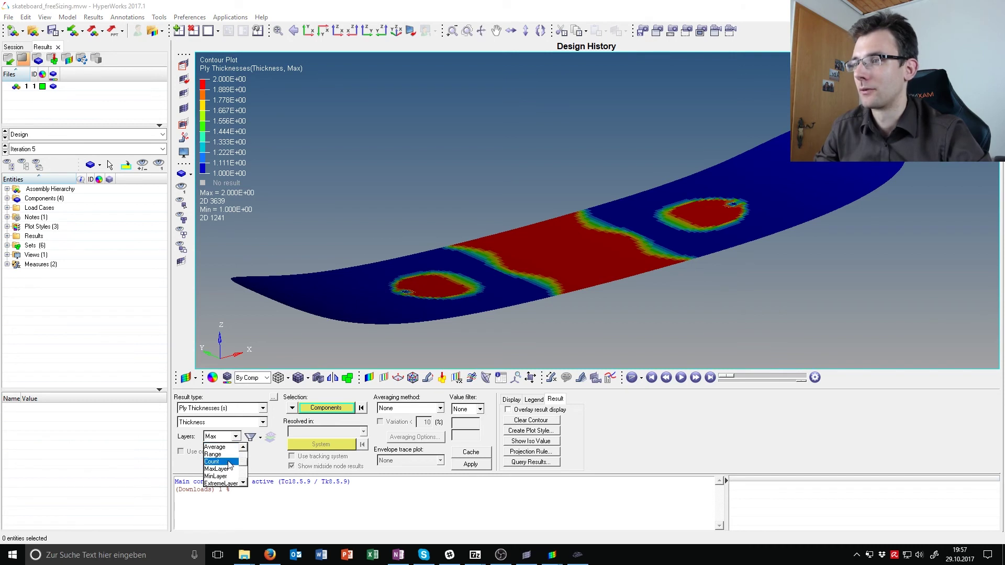
pyautogui.scroll(-3, 229, 466)
pyautogui.scroll(1, 229, 468)
pyautogui.click(220, 448)
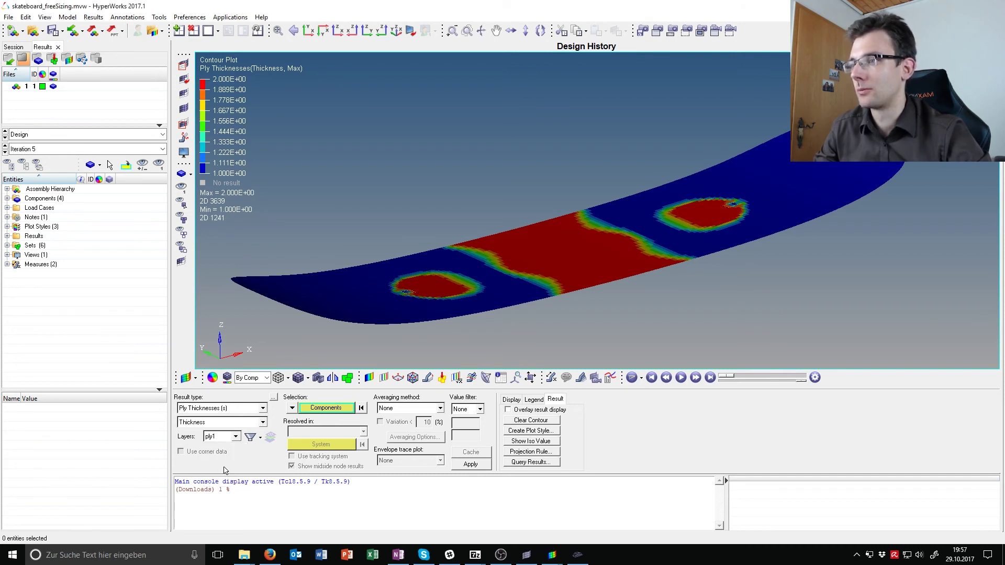
pyautogui.click(470, 465)
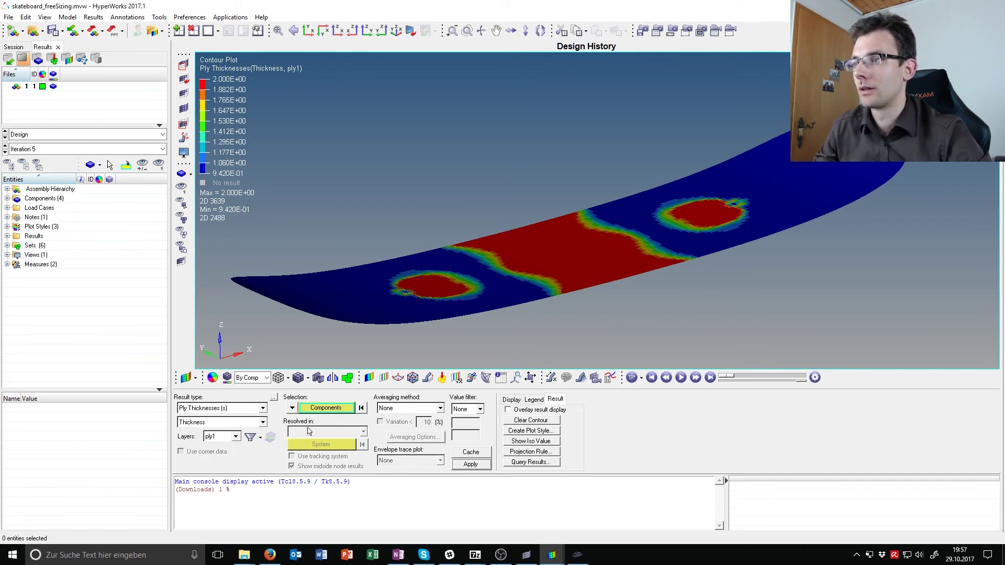
pyautogui.click(235, 436)
pyautogui.click(222, 470)
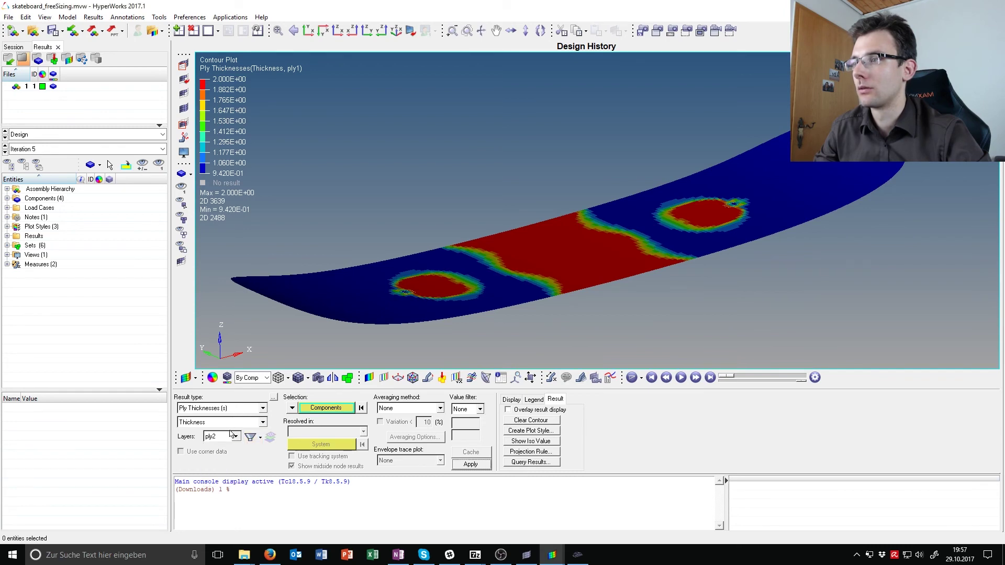
pyautogui.click(456, 463)
pyautogui.keyDown('ctrl'); pyautogui.moveTo(560, 345); pyautogui.dragTo(608, 313); pyautogui.keyUp('ctrl')
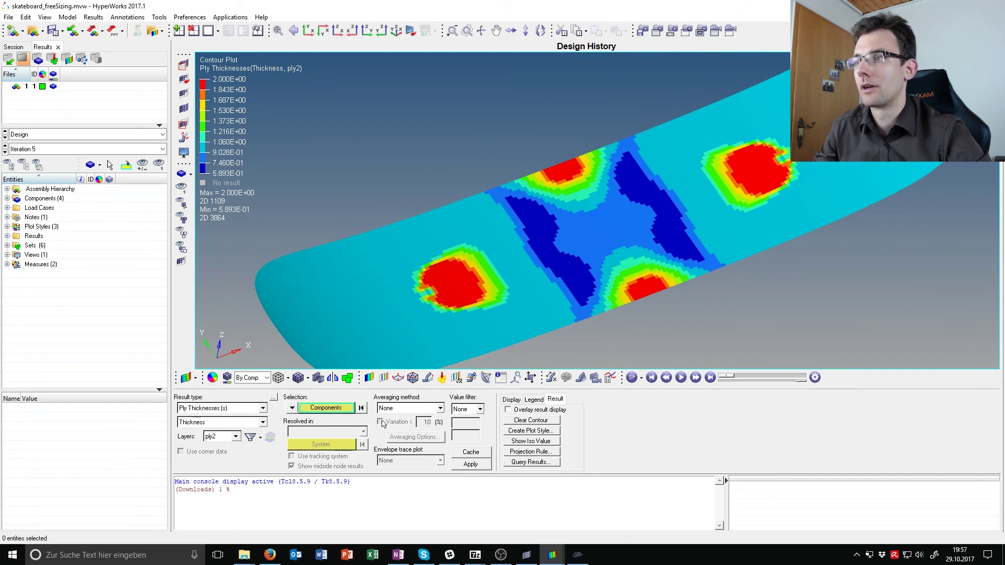
# - Plot the ply3, ply4 and ply5 thickness contours, then rotate to a flat top view
pyautogui.click(213, 441)
pyautogui.click(222, 478)
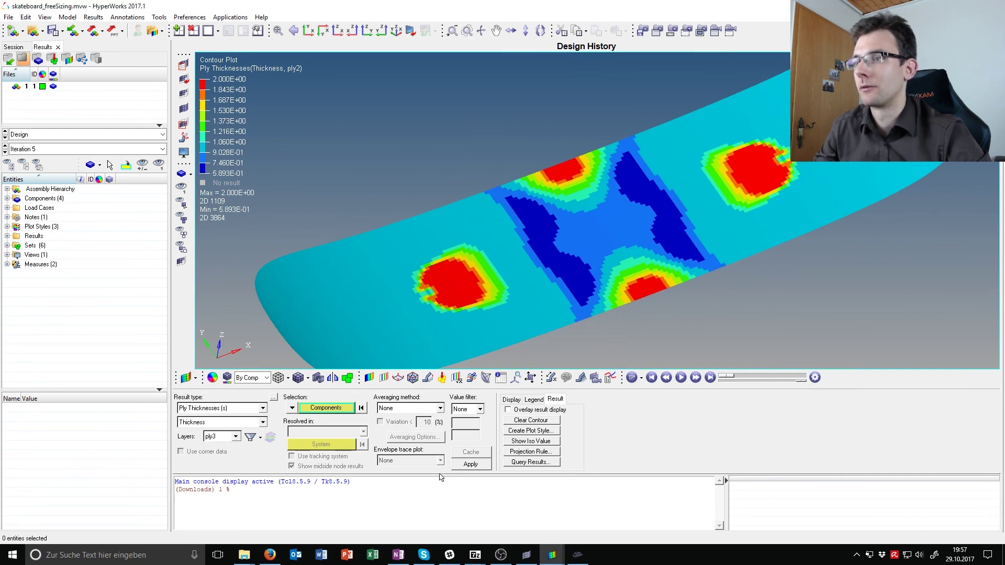
pyautogui.click(471, 464)
pyautogui.click(235, 436)
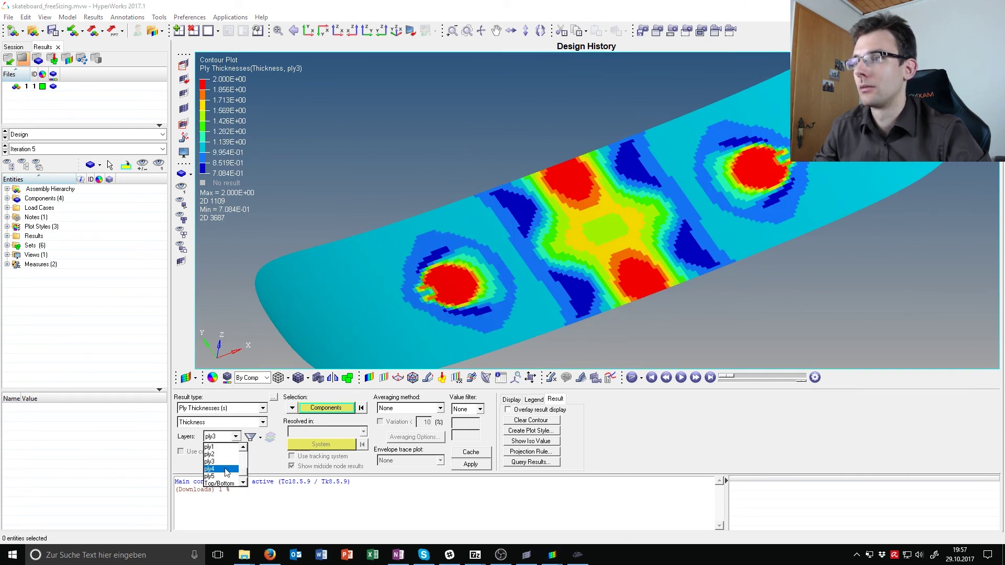
pyautogui.click(220, 485)
pyautogui.click(479, 464)
pyautogui.click(236, 436)
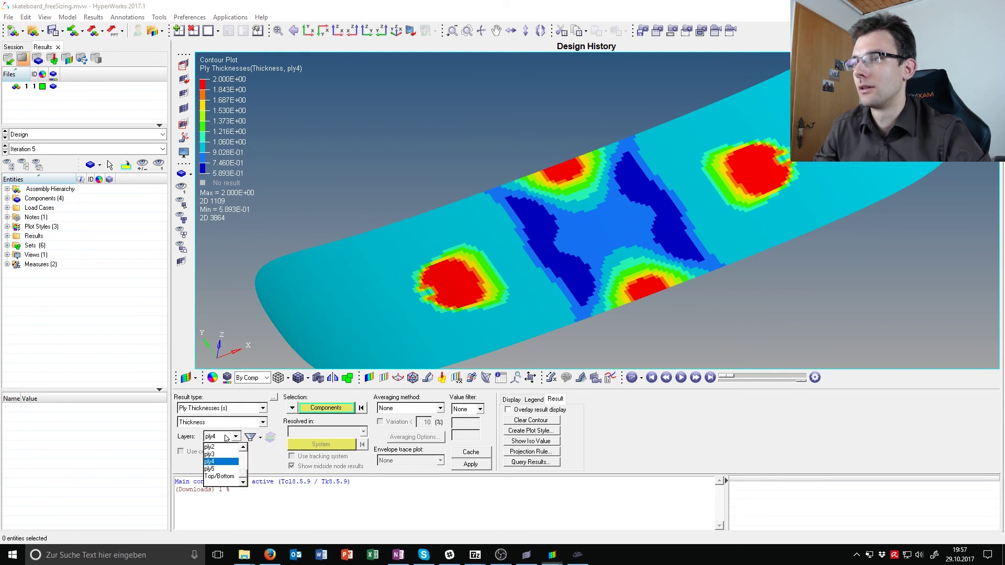
pyautogui.click(470, 464)
pyautogui.keyDown('ctrl'); pyautogui.moveTo(576, 314); pyautogui.dragTo(572, 280); pyautogui.keyUp('ctrl')
pyautogui.hotkey('alt', 'Tab')
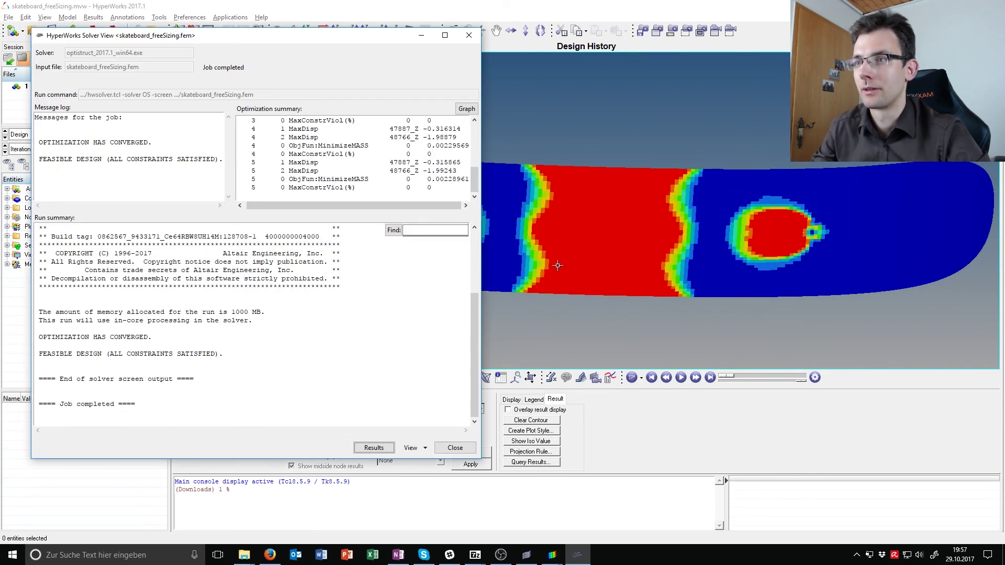
pyautogui.hotkey('alt', 'Tab')
pyautogui.hotkey('alt', 'Tab')
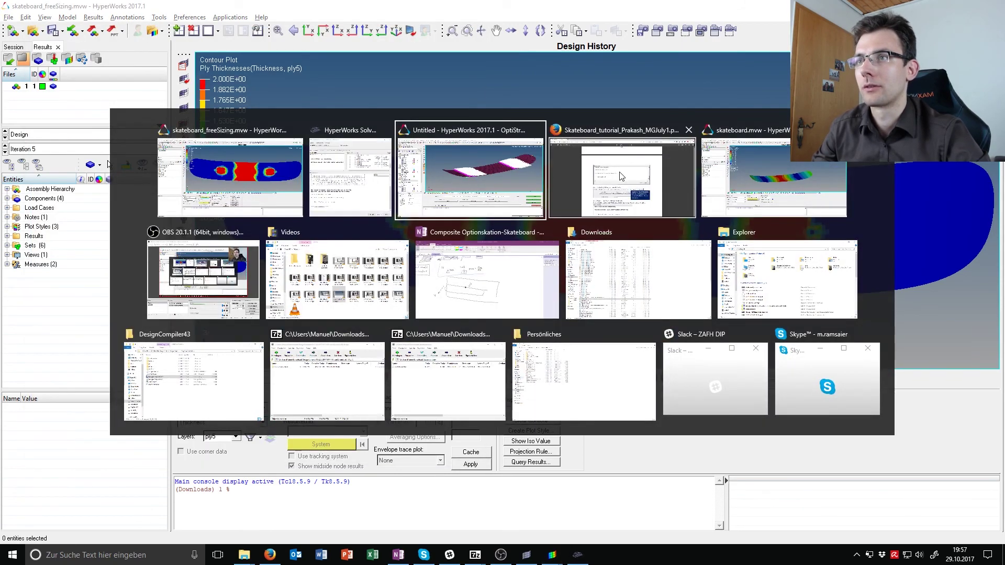
pyautogui.scroll(-10, 695, 301)
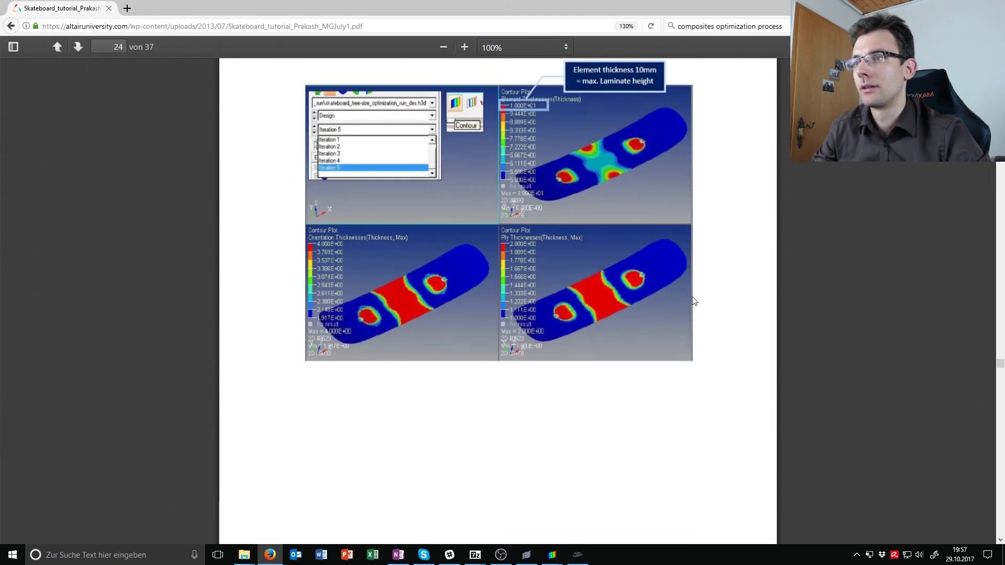
pyautogui.scroll(-15, 692, 292)
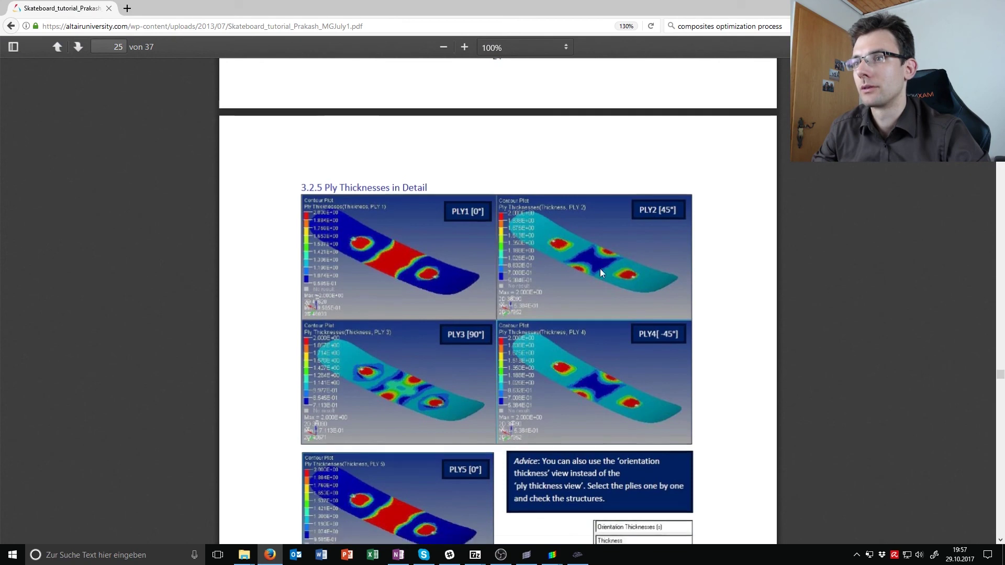
pyautogui.scroll(-2, 487, 231)
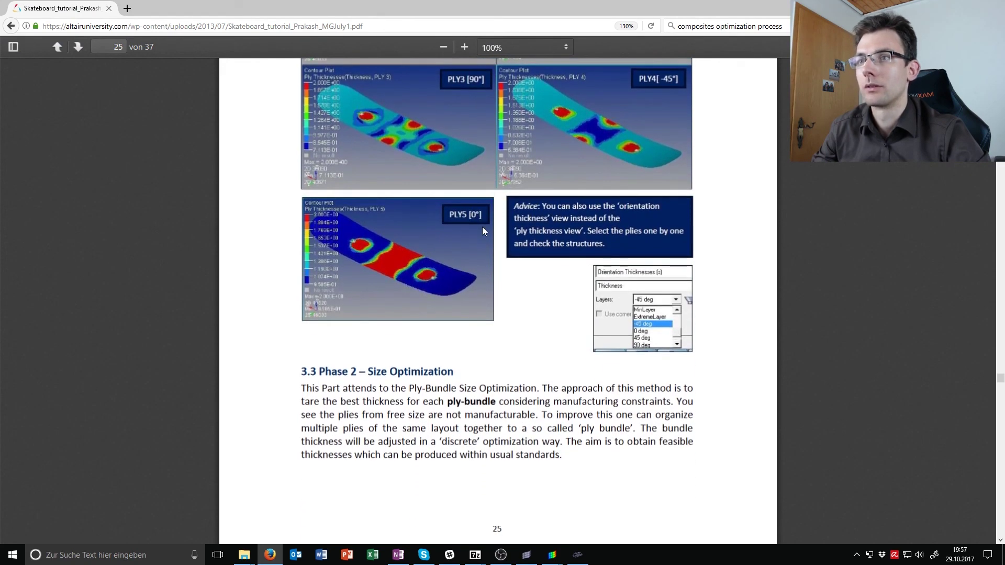
pyautogui.hotkey('alt', 'Tab')
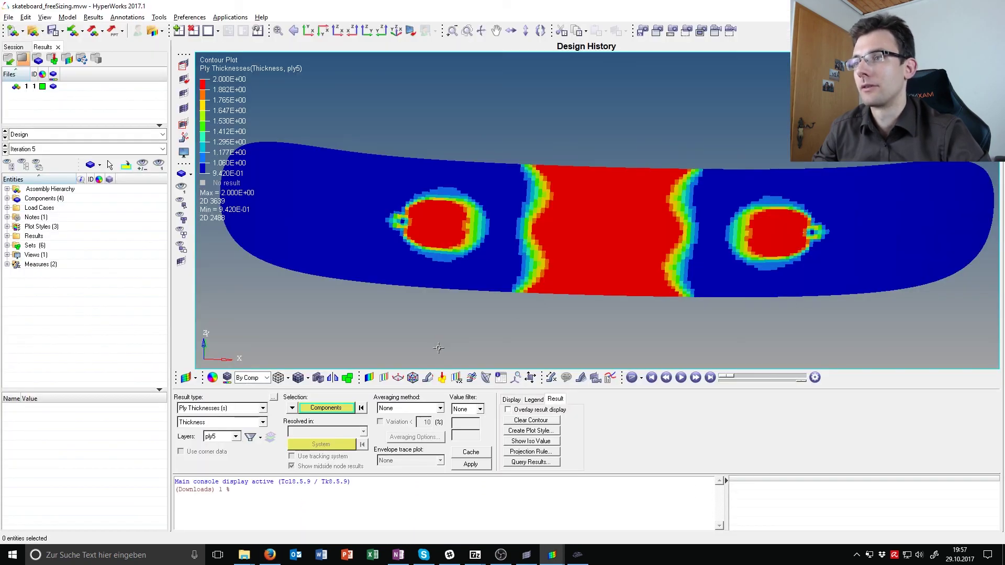
# - Contour Orientation Thicknesses for the 0 deg layer
pyautogui.click(256, 412)
pyautogui.click(246, 430)
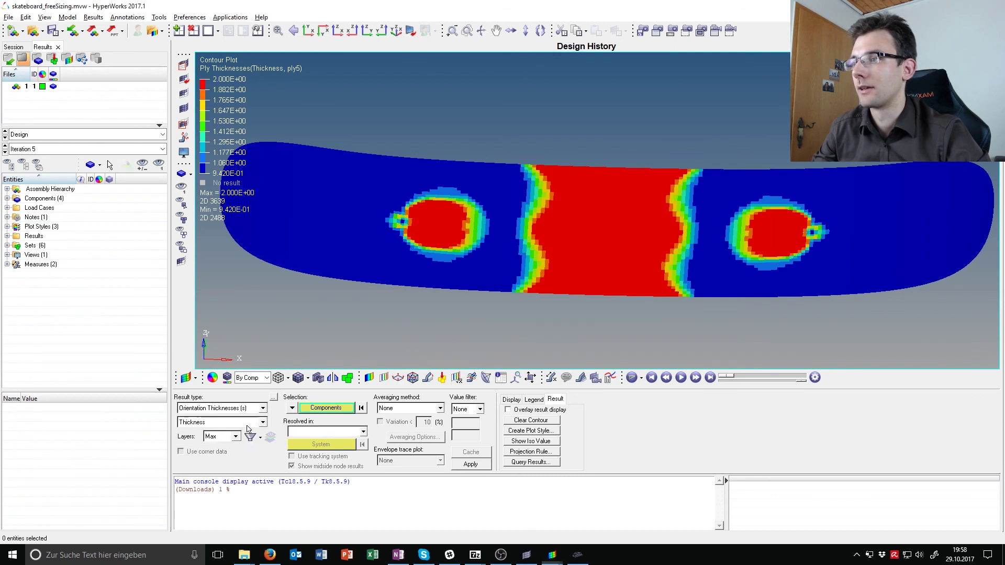
pyautogui.click(236, 436)
pyautogui.click(234, 439)
pyautogui.click(234, 437)
pyautogui.click(231, 461)
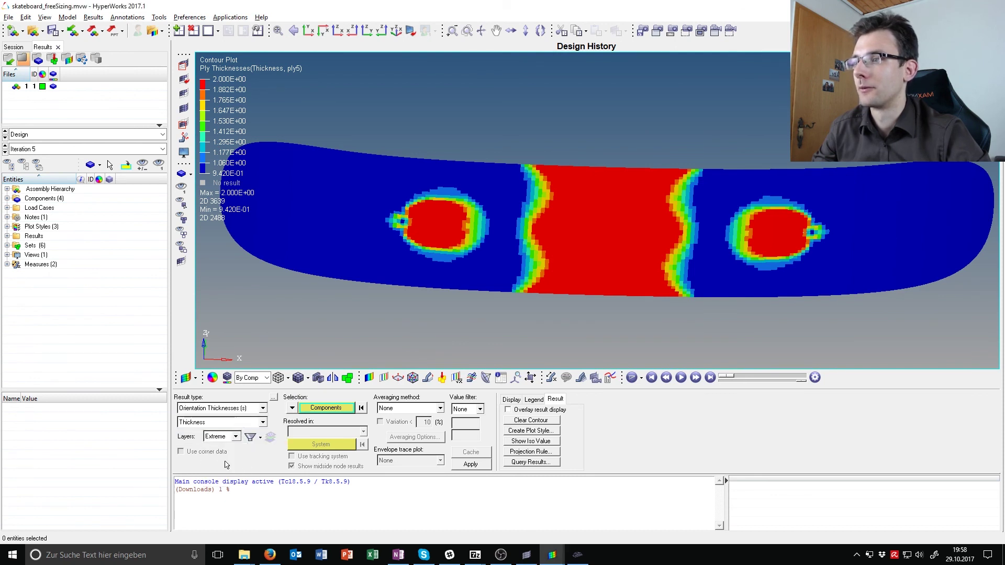
pyautogui.click(234, 437)
pyautogui.scroll(-2, 232, 467)
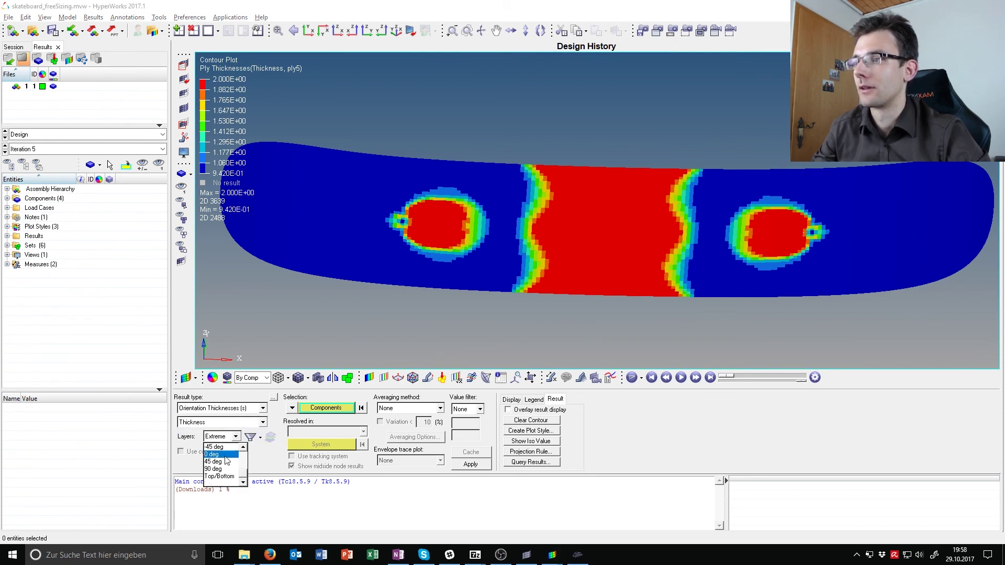
pyautogui.click(216, 469)
pyautogui.click(471, 464)
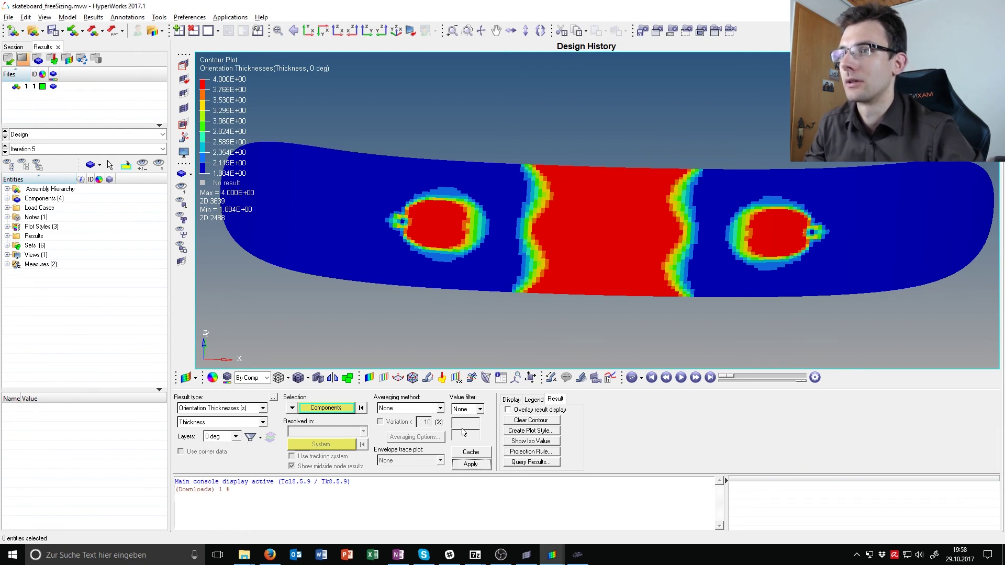
# - Contour the -45 deg orientation thickness (0.589 to 2.0) and tilt the board in 3-D
pyautogui.click(236, 437)
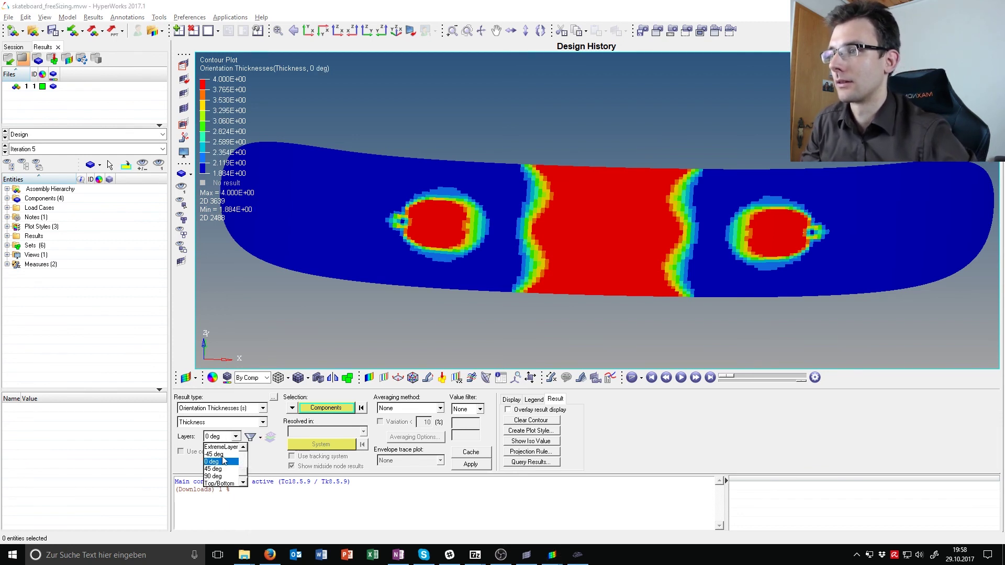
pyautogui.click(219, 458)
pyautogui.click(470, 464)
pyautogui.keyDown('ctrl'); pyautogui.moveTo(628, 262); pyautogui.dragTo(676, 228); pyautogui.keyUp('ctrl')
pyautogui.scroll(3, 627, 301)
pyautogui.scroll(-2, 626, 301)
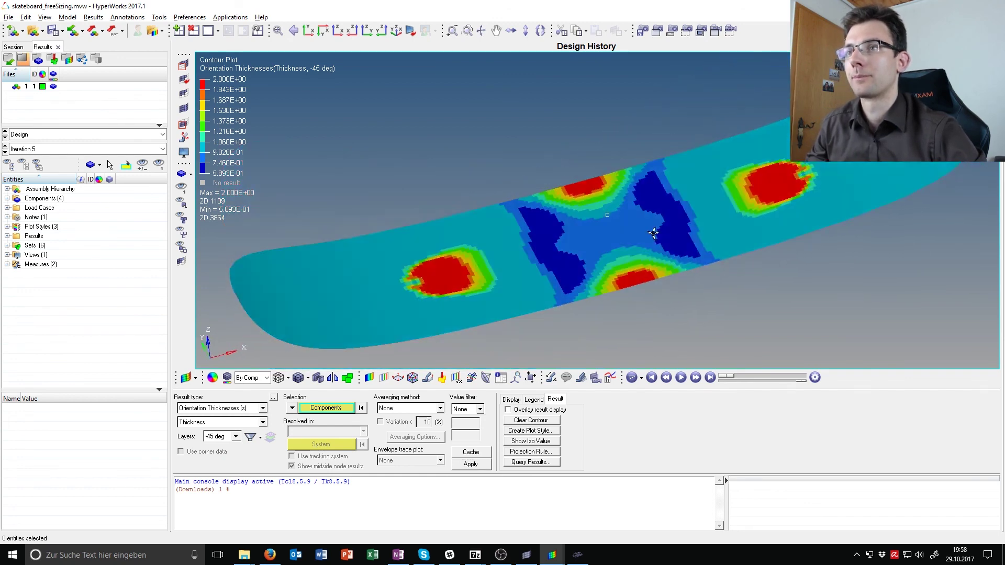
# - Compare the -45 deg contour against the tutorial PDF's plots
pyautogui.hotkey('alt', 'Tab')
pyautogui.scroll(-1, 644, 246)
pyautogui.scroll(-1, 644, 246)
pyautogui.scroll(3, 642, 245)
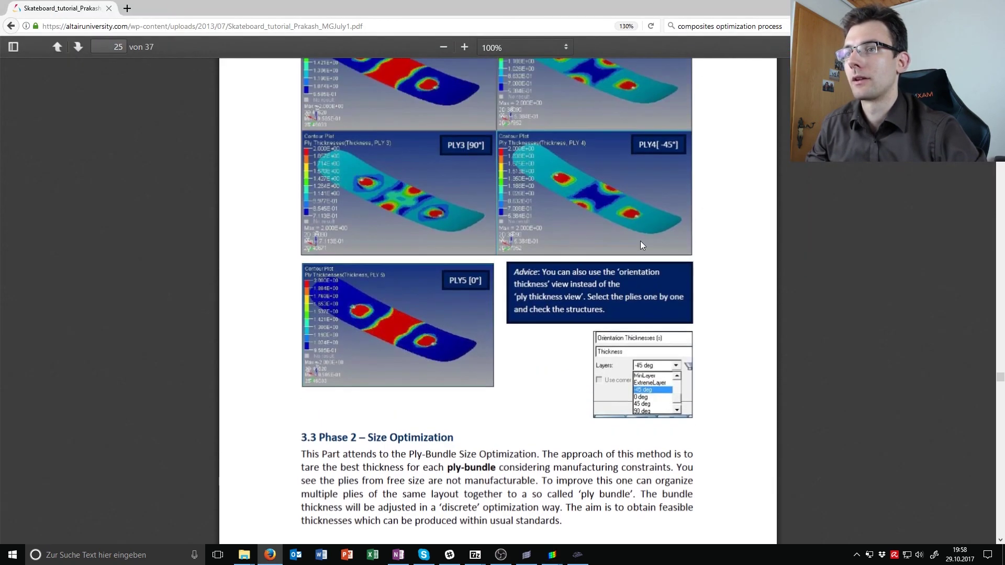
pyautogui.hotkey('alt', 'Tab')
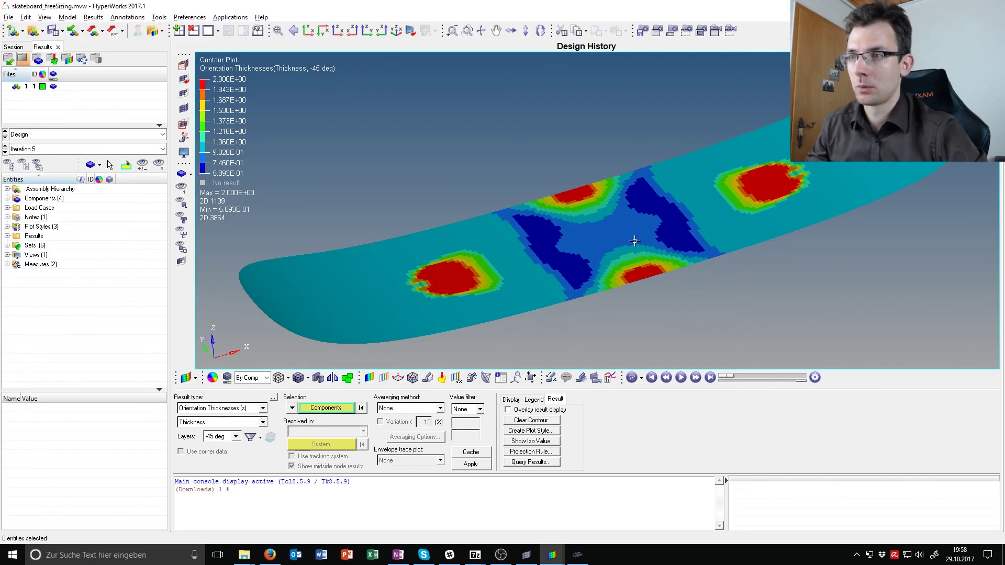